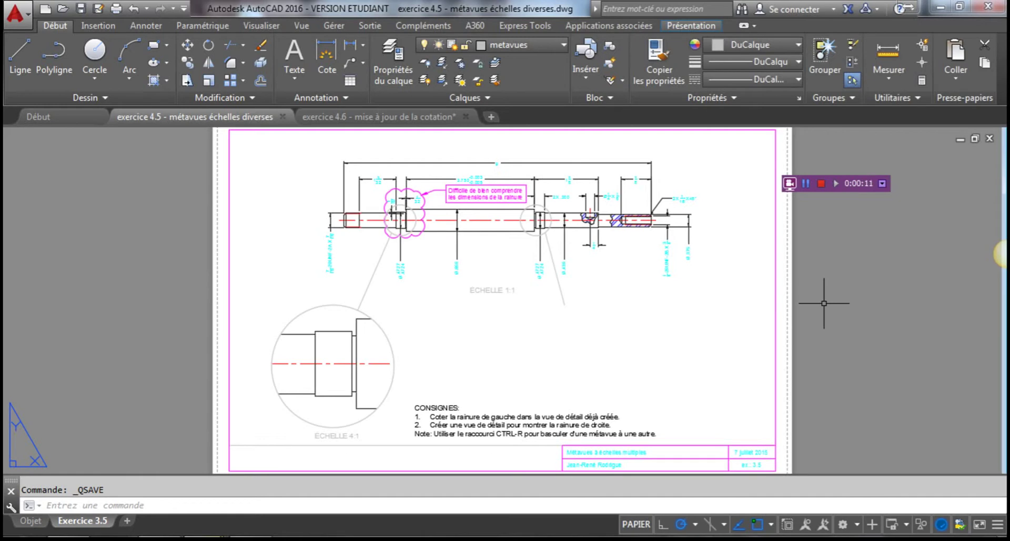
Pan and zoom across the layout sheet to review the shaft, the left-groove cloud and the 4:1 detail circle
middle_click_drag(345, 215, 345, 263)
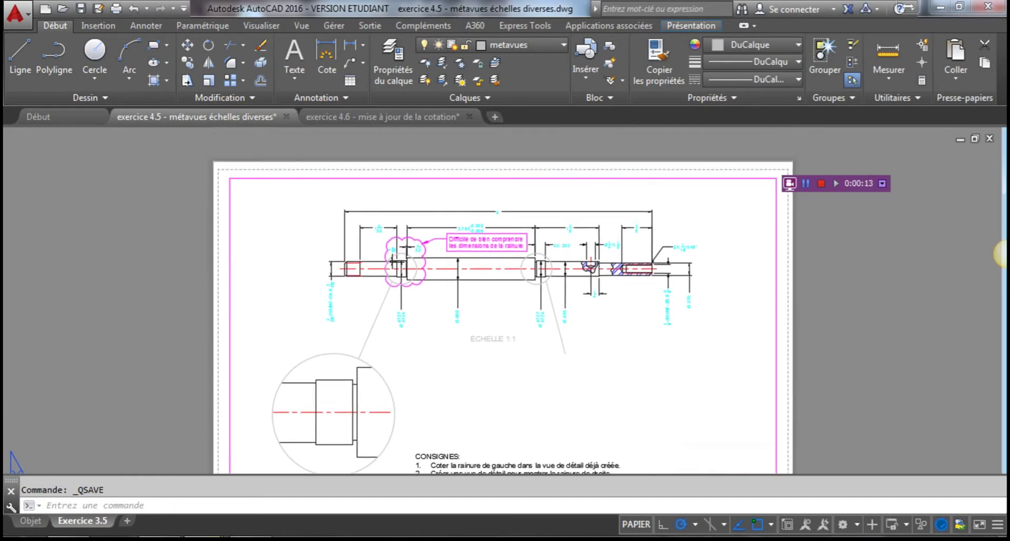
scroll(409, 267, "up", 6)
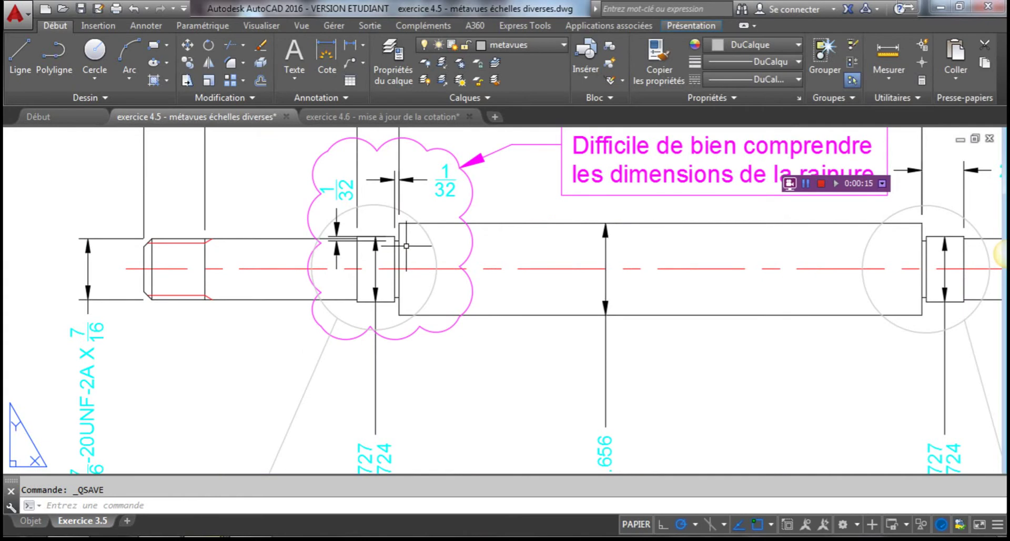
scroll(369, 253, "down", 2)
middle_click_drag(556, 251, 437, 275)
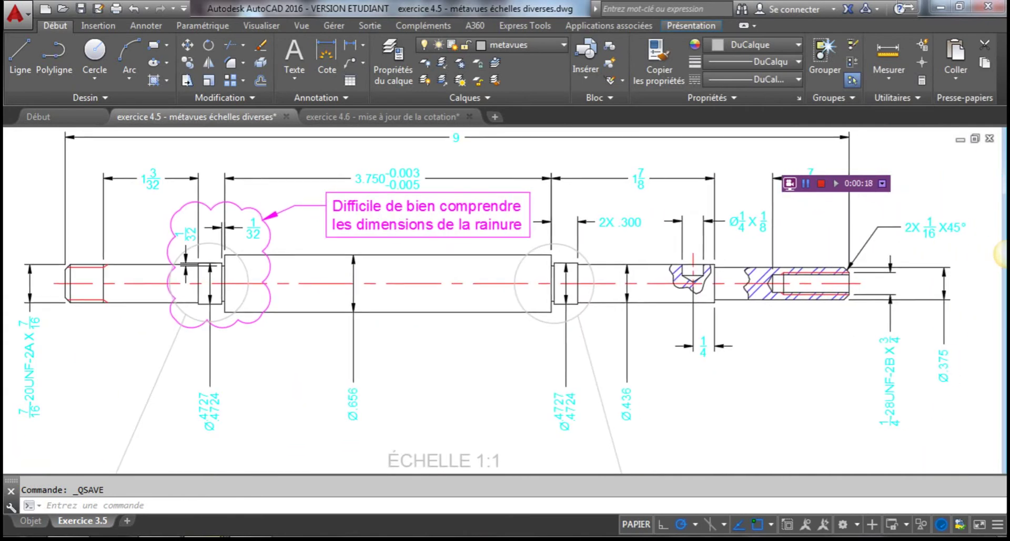
middle_click_drag(219, 269, 333, 264)
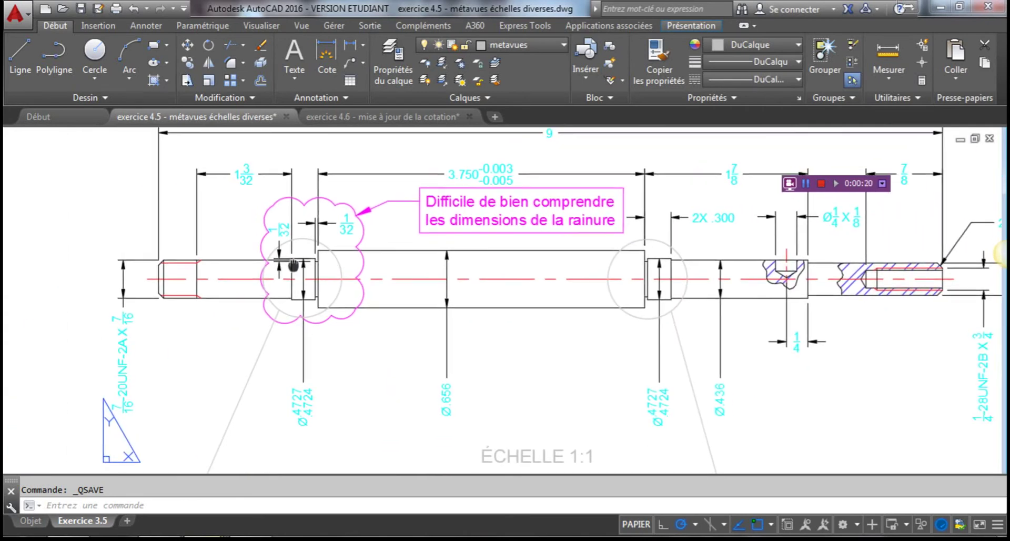
scroll(333, 262, "up", 2)
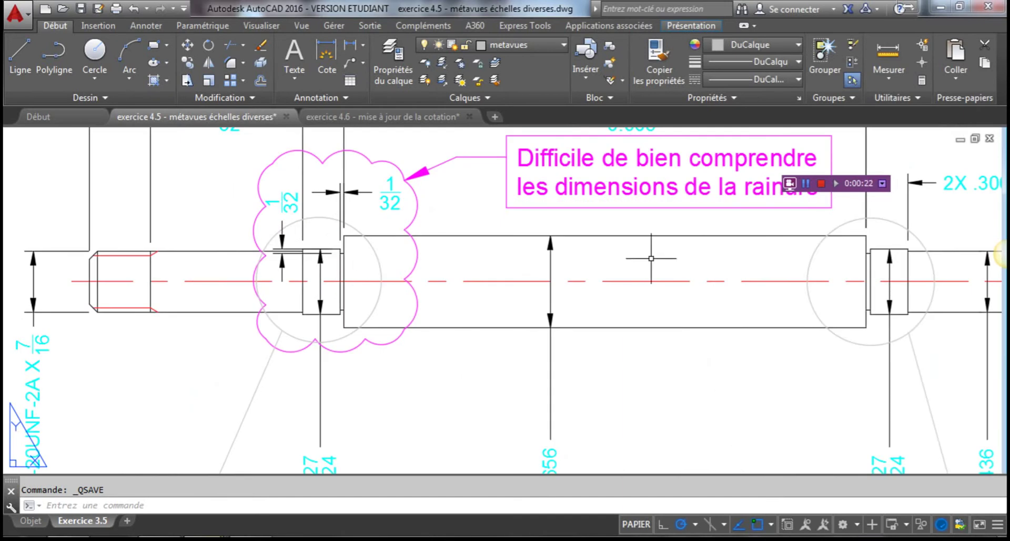
scroll(777, 254, "down", 2)
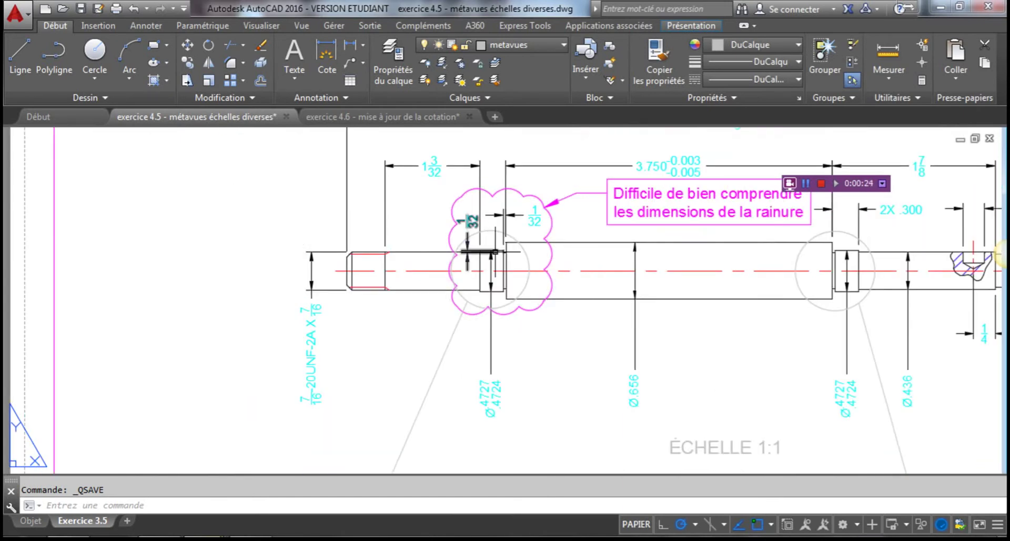
scroll(495, 255, "up", 2)
middle_click_drag(794, 286, 453, 297)
scroll(529, 289, "down", 3)
scroll(528, 289, "up", 2)
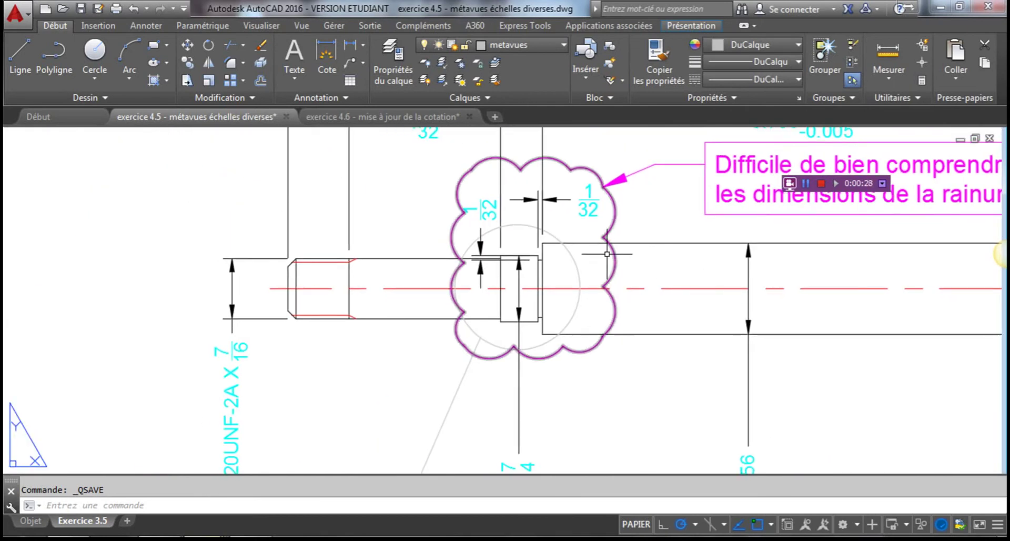
scroll(529, 289, "up", 1)
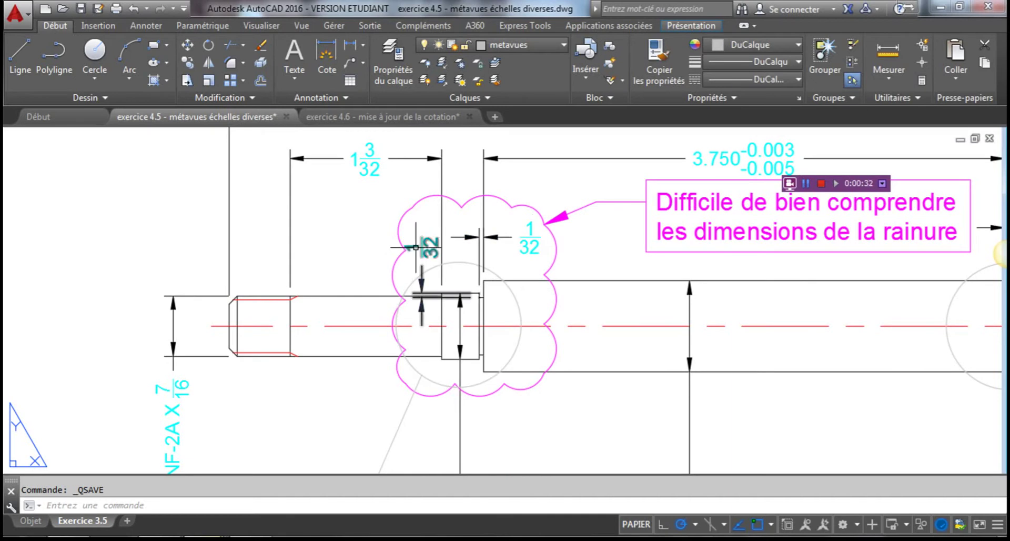
scroll(588, 288, "down", 4)
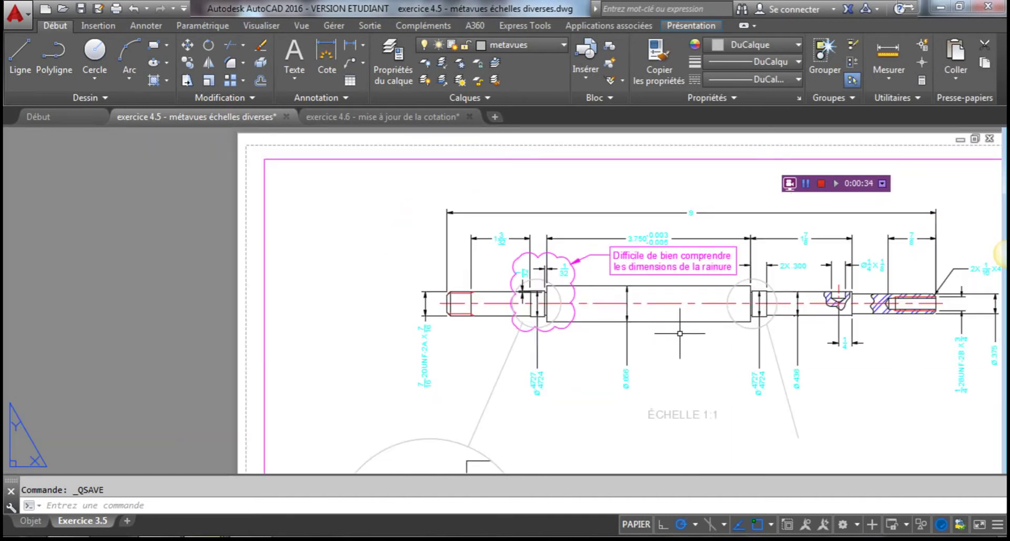
middle_click_drag(680, 333, 471, 310)
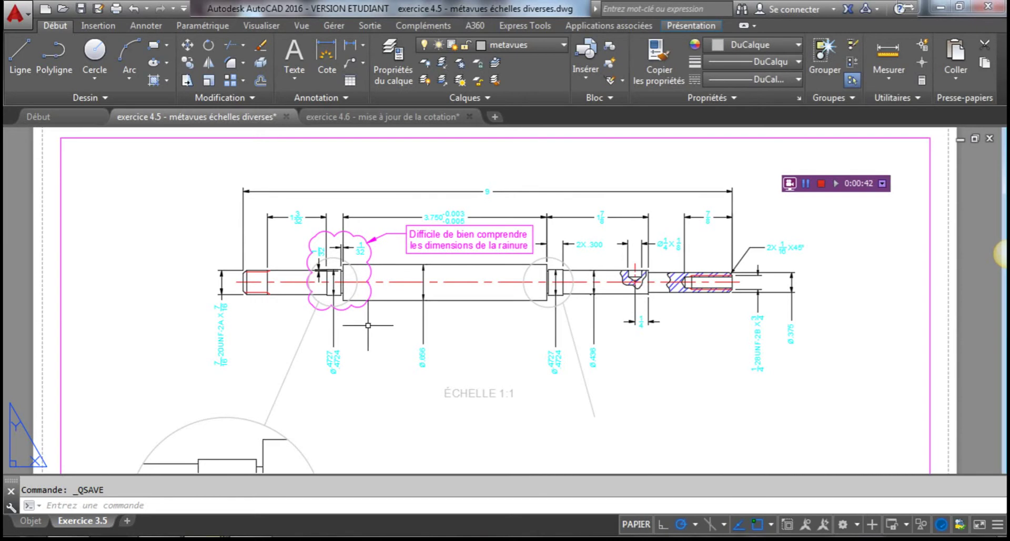
middle_click_drag(365, 332, 460, 232)
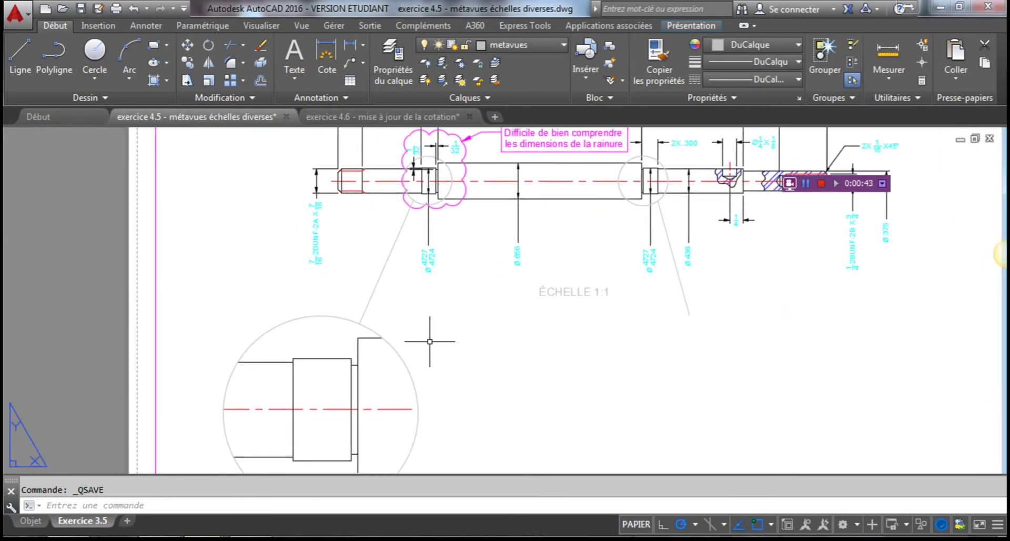
scroll(429, 339, "down", 2)
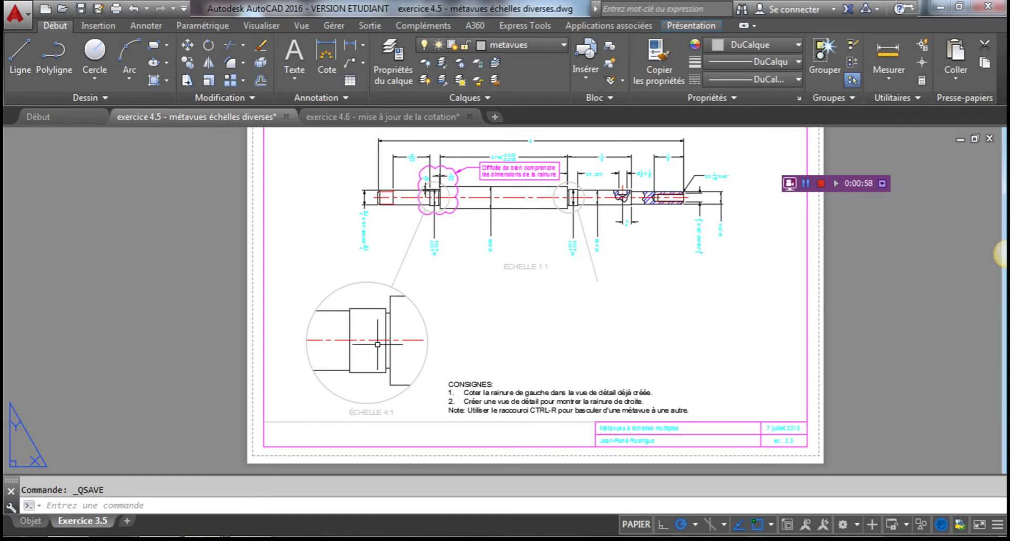
Enter model space inside the shaft viewport and try zooming there
middle_click_drag(518, 257, 510, 289)
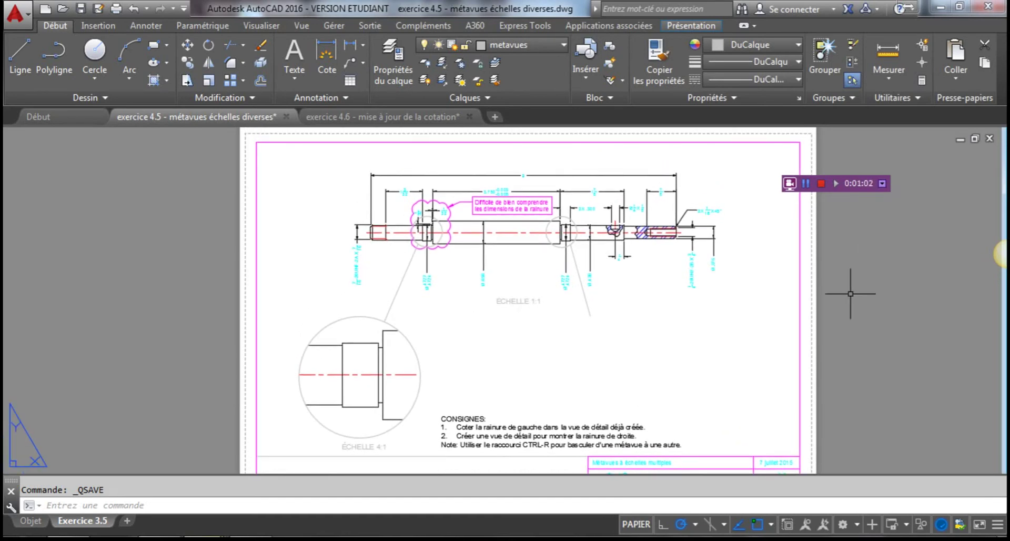
double_click(787, 268)
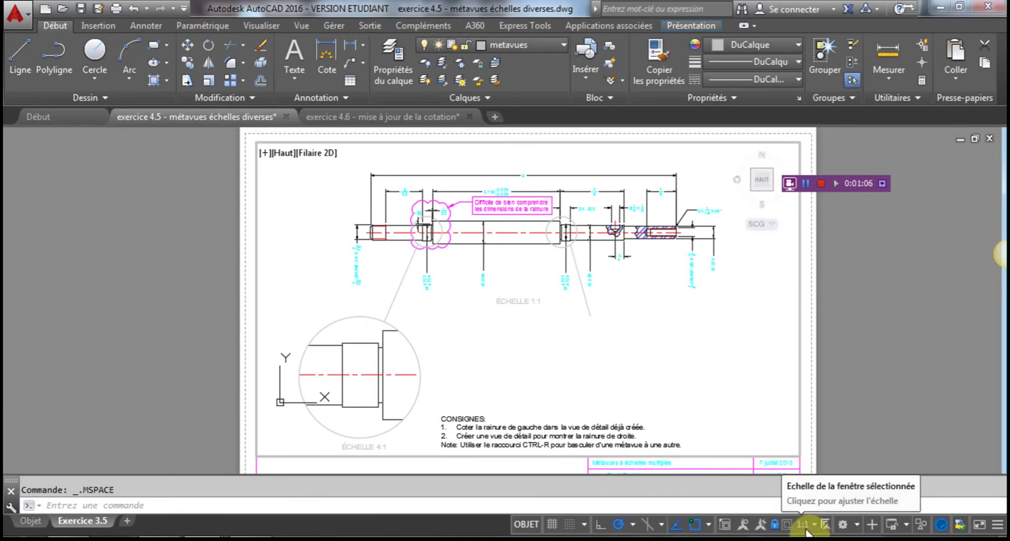
scroll(15, 429, "down", 1)
scroll(406, 257, "down", 2)
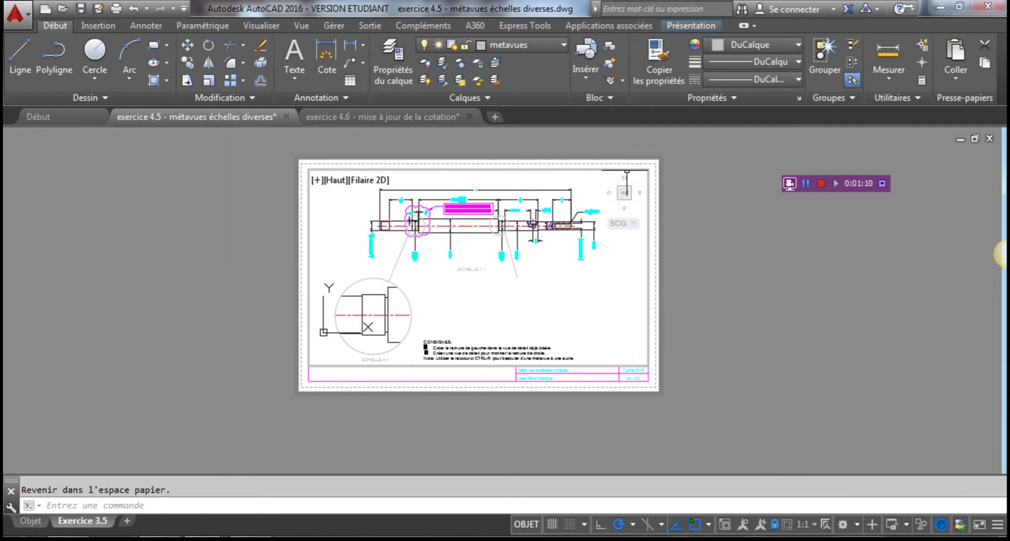
Return to paper space, bring the shaft's top back into view, and re-enter the viewport
double_click(243, 331)
scroll(387, 321, "up", 2)
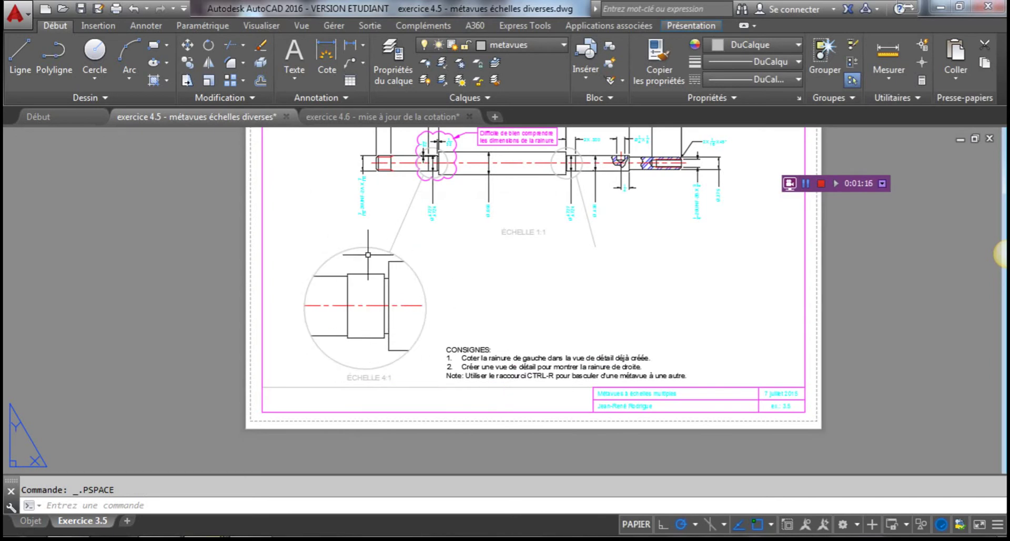
middle_click_drag(368, 255, 365, 303)
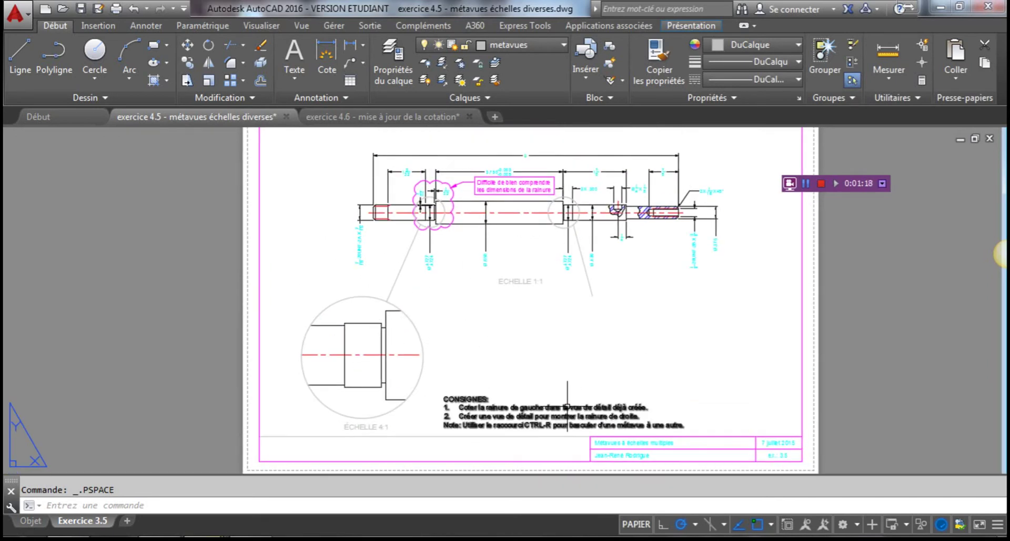
left_click(375, 416)
double_click(376, 405)
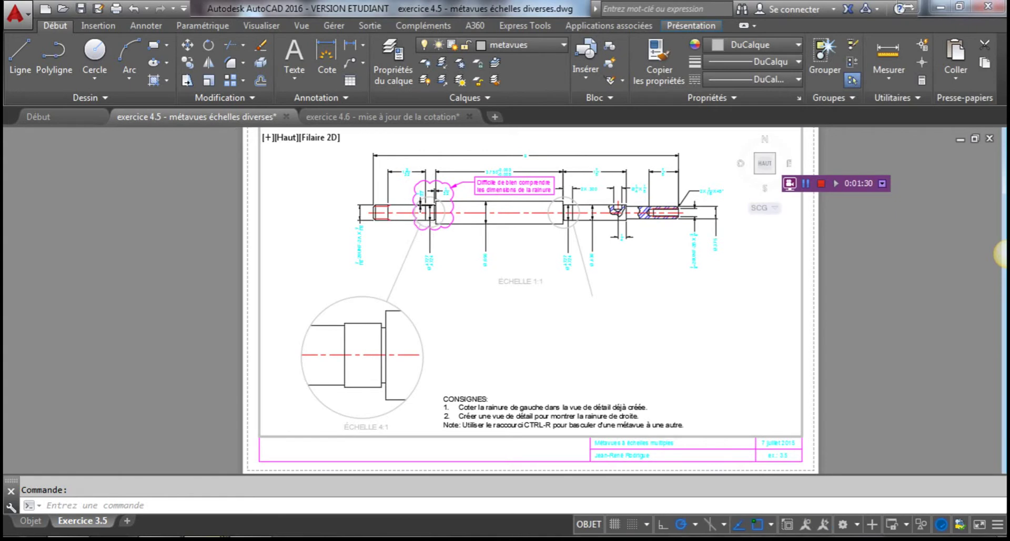
scroll(427, 223, "up", 3)
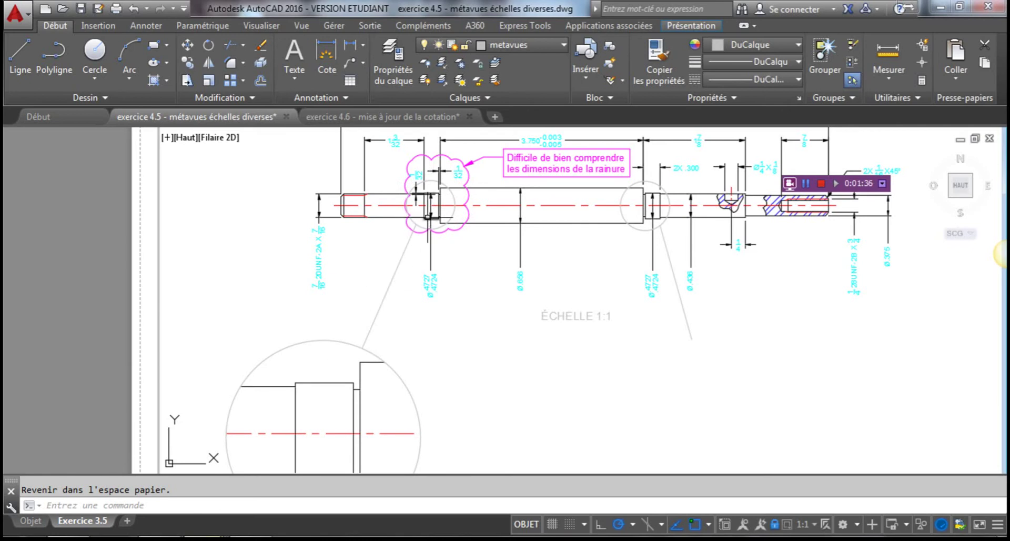
scroll(361, 350, "up", 3)
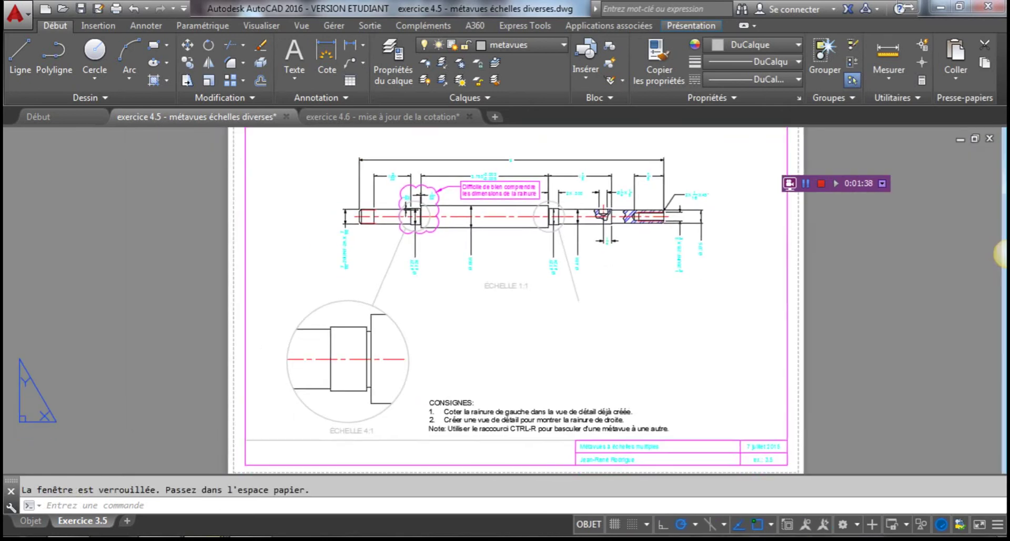
Switch to the other viewport, maximize and restore it, then pan to show the cloud note
double_click(423, 296)
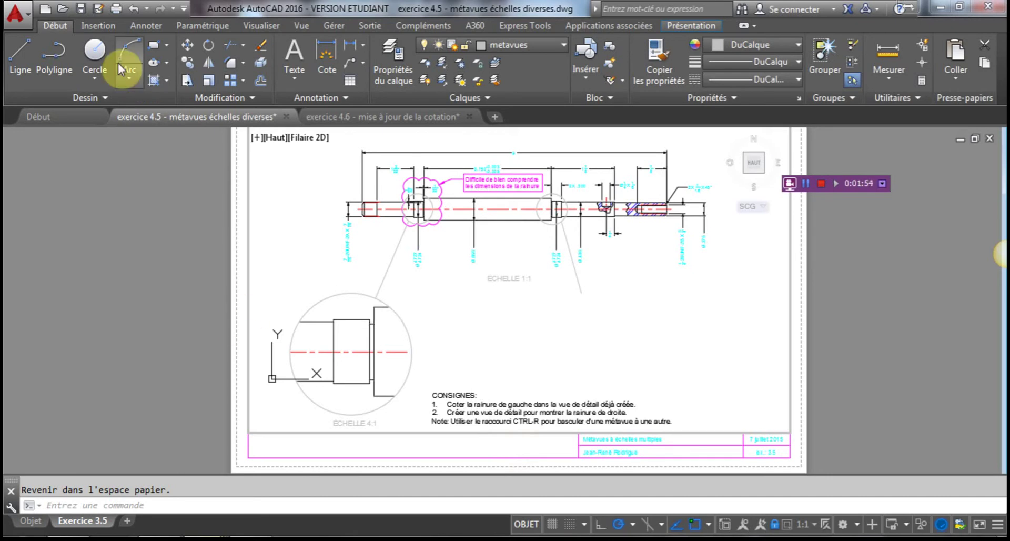
left_click(415, 182)
double_click(408, 198)
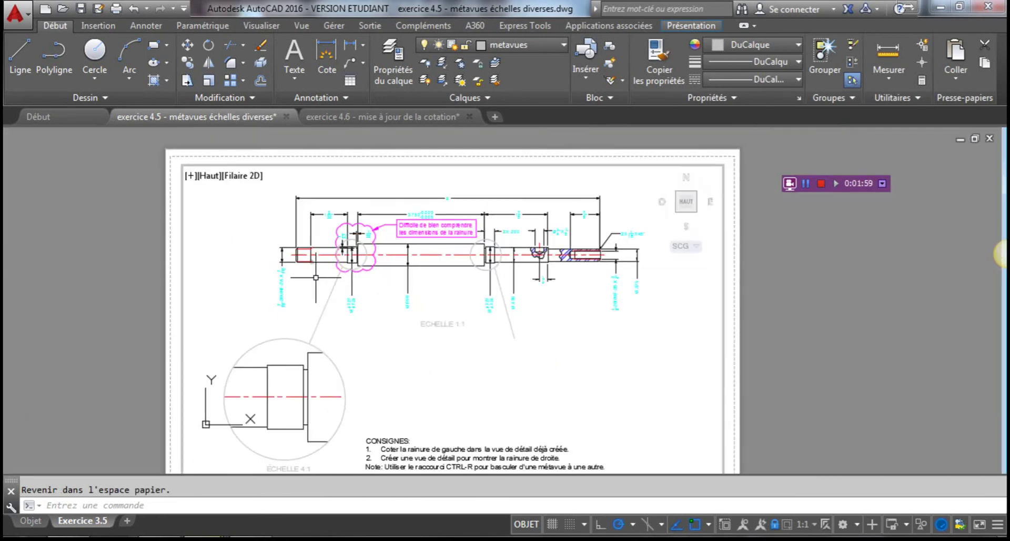
double_click(132, 259)
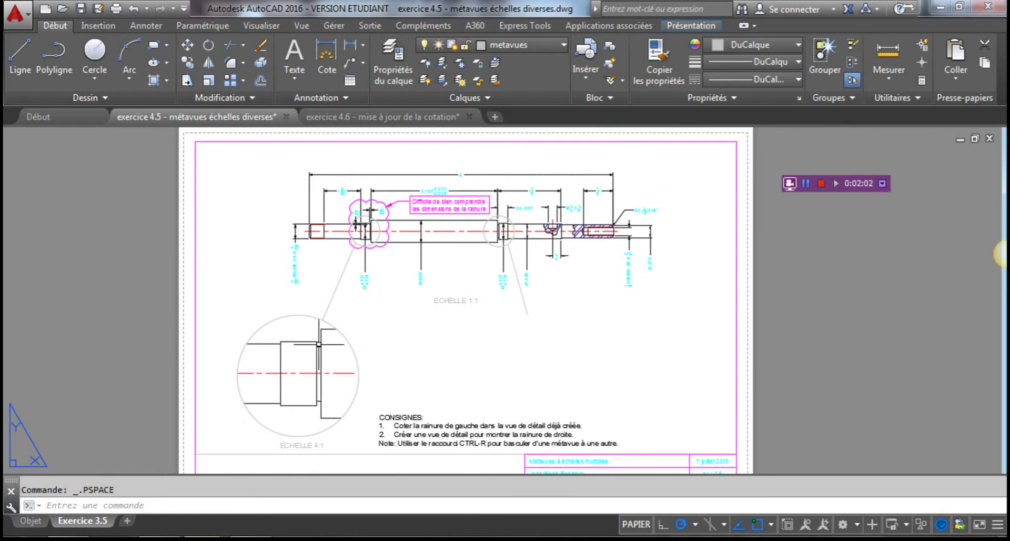
scroll(319, 344, "up", 2)
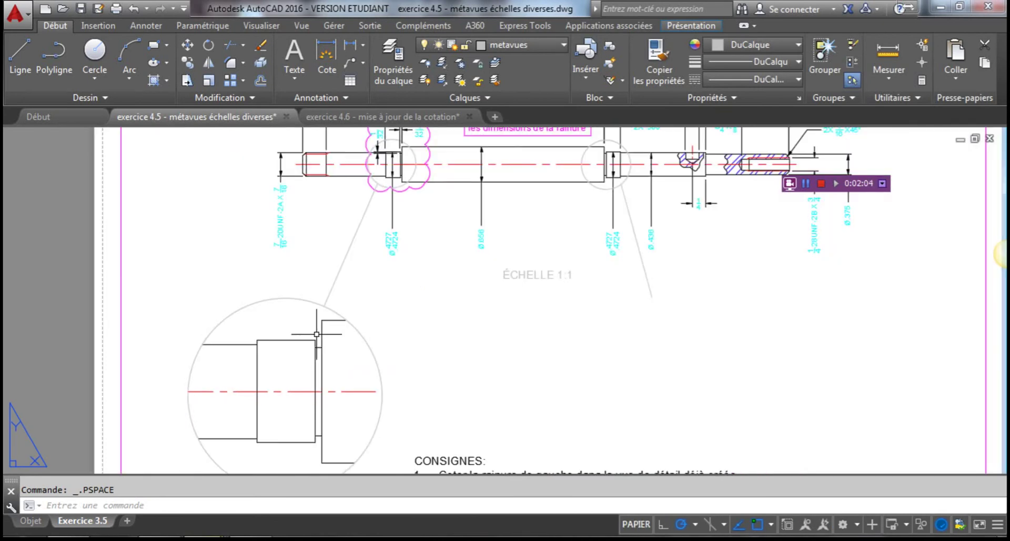
middle_click_drag(313, 333, 312, 359)
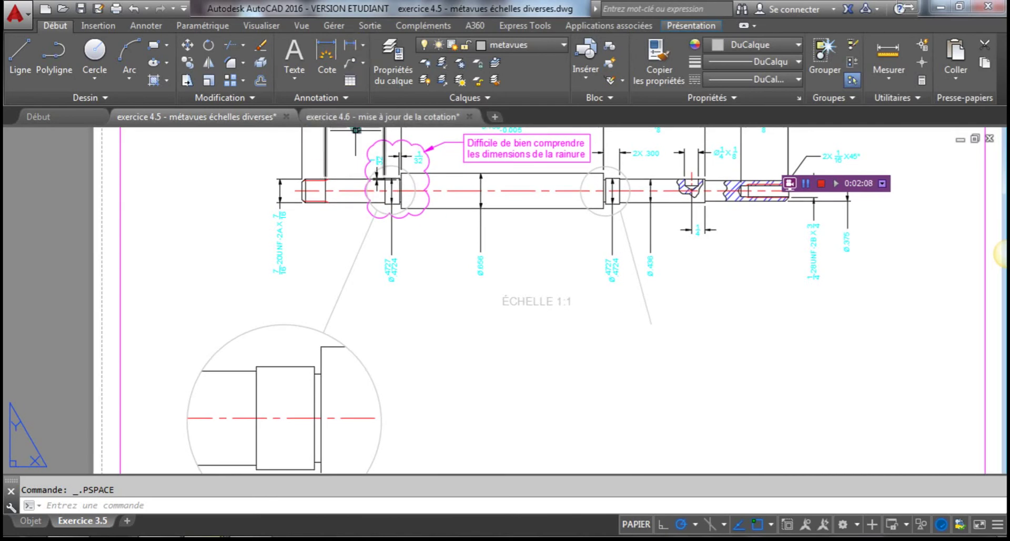
scroll(334, 290, "down", 2)
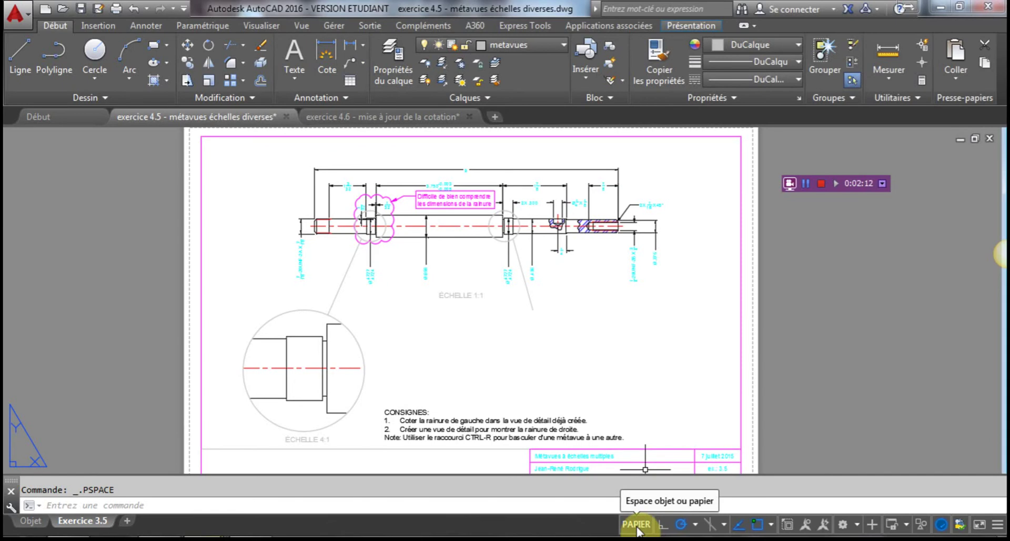
Add a horizontal and a vertical 1/32 linear dimension on the left groove in the 4:1 detail
left_click(350, 47)
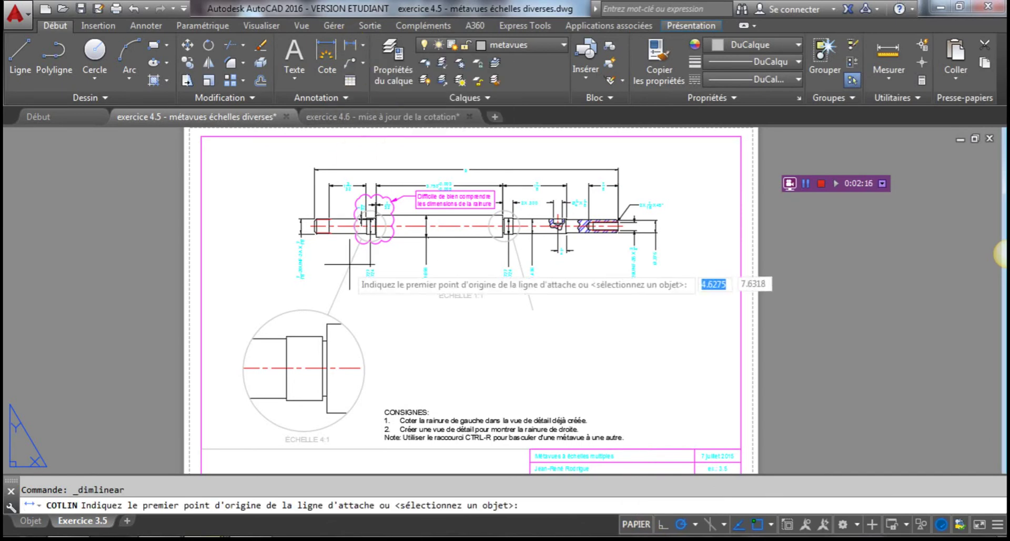
scroll(326, 333, "up", 4)
left_click(320, 354)
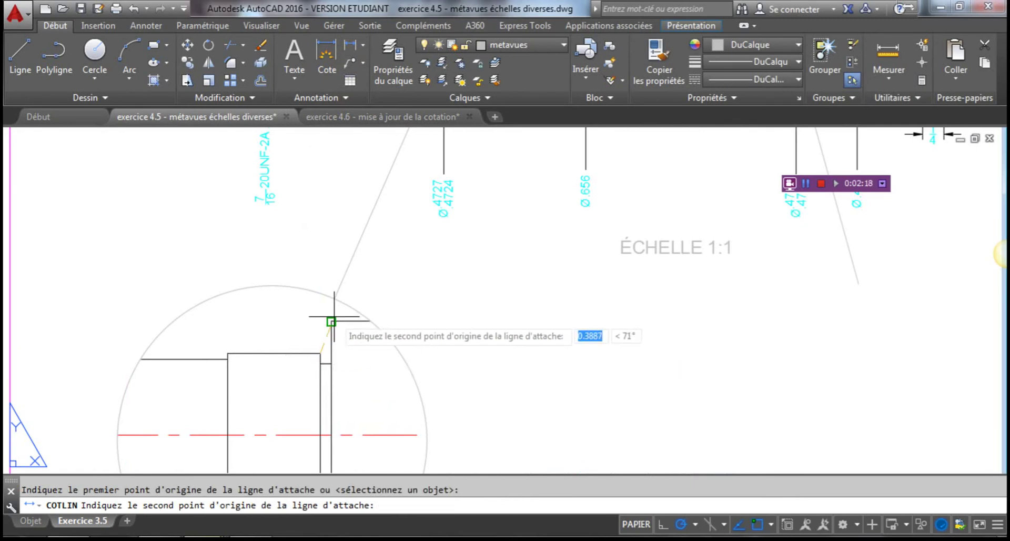
left_click(331, 321)
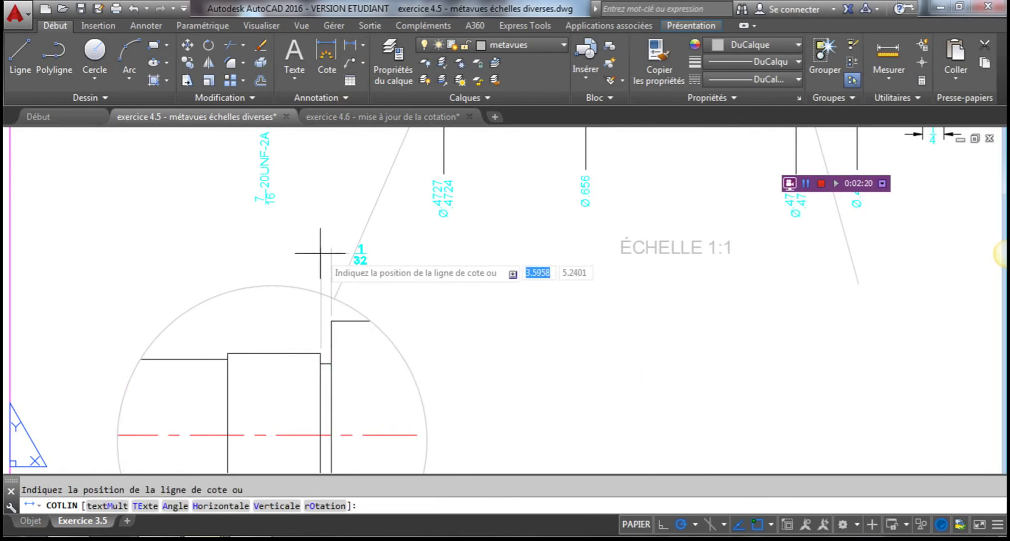
left_click(329, 263)
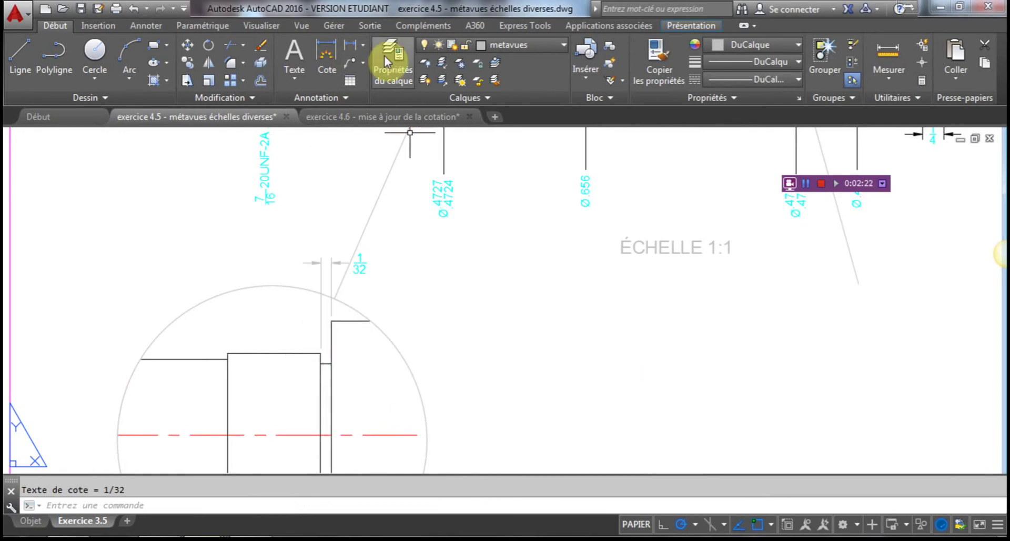
left_click(350, 45)
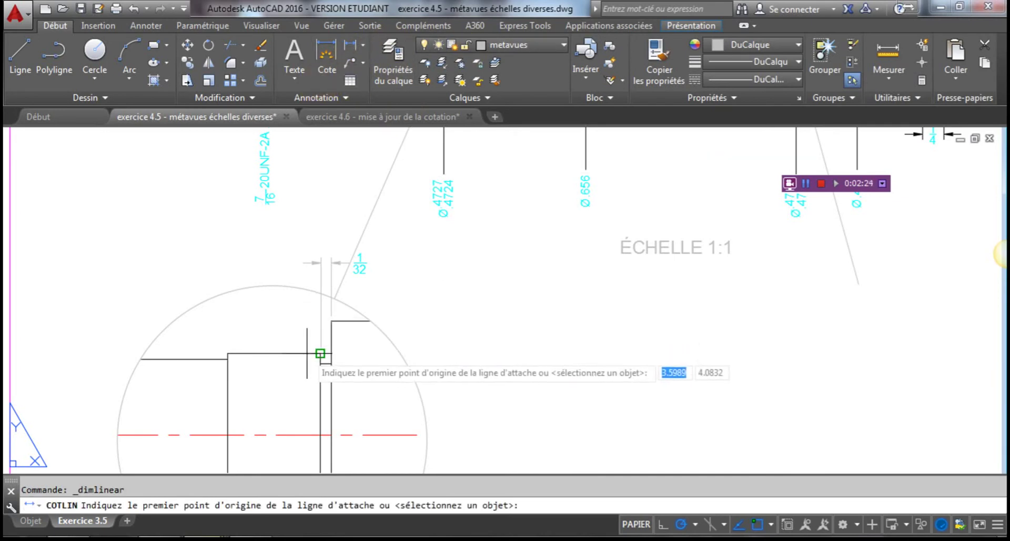
left_click(321, 353)
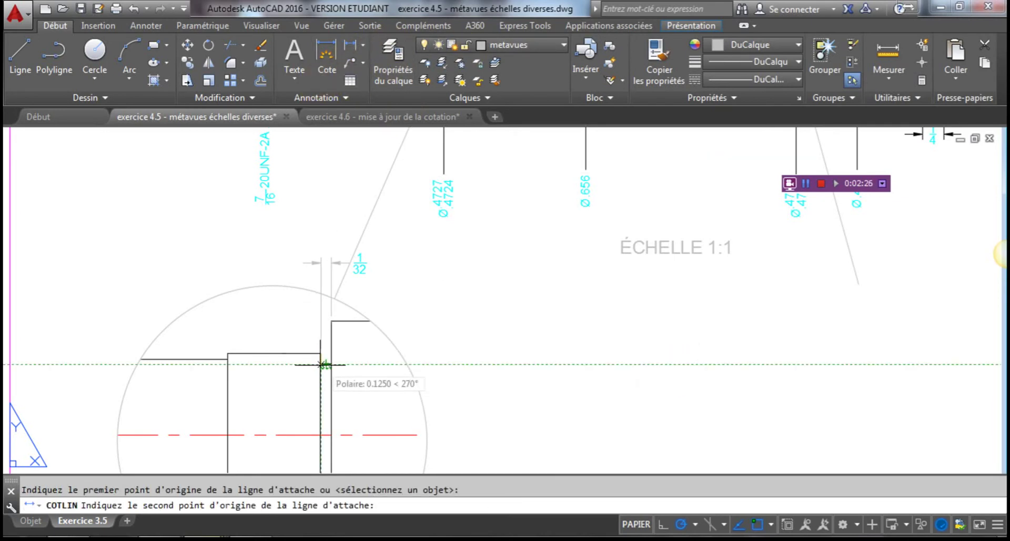
left_click(322, 364)
left_click(274, 392)
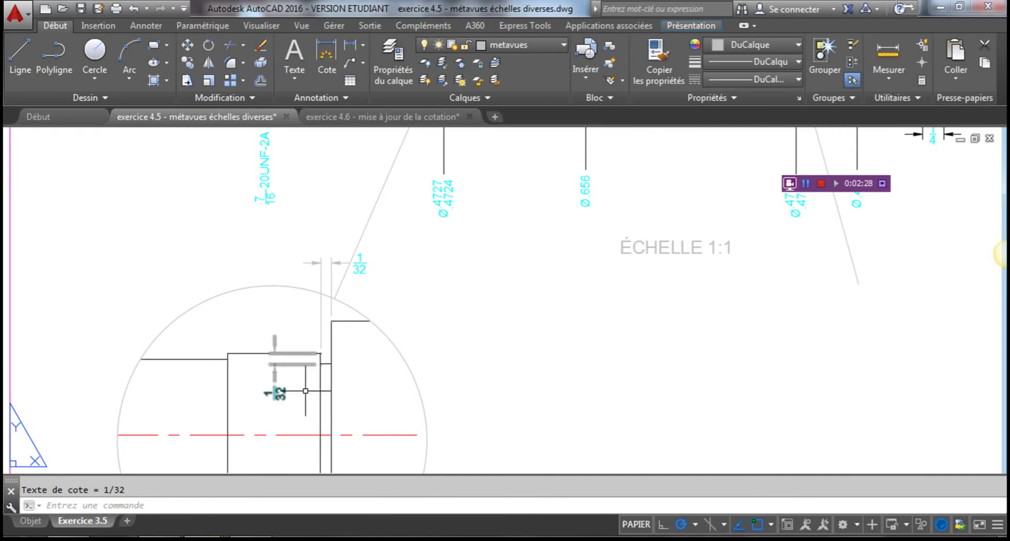
scroll(421, 356, "down", 2)
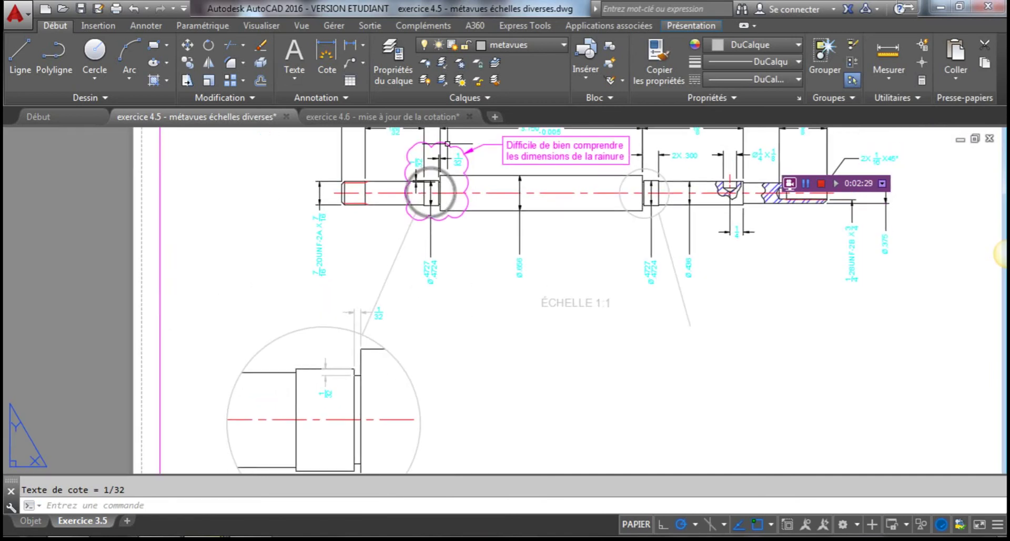
Delete the horizontal and vertical 1/32 dimensions beside the revision cloud
left_click(455, 169)
key("Delete")
left_click(416, 197)
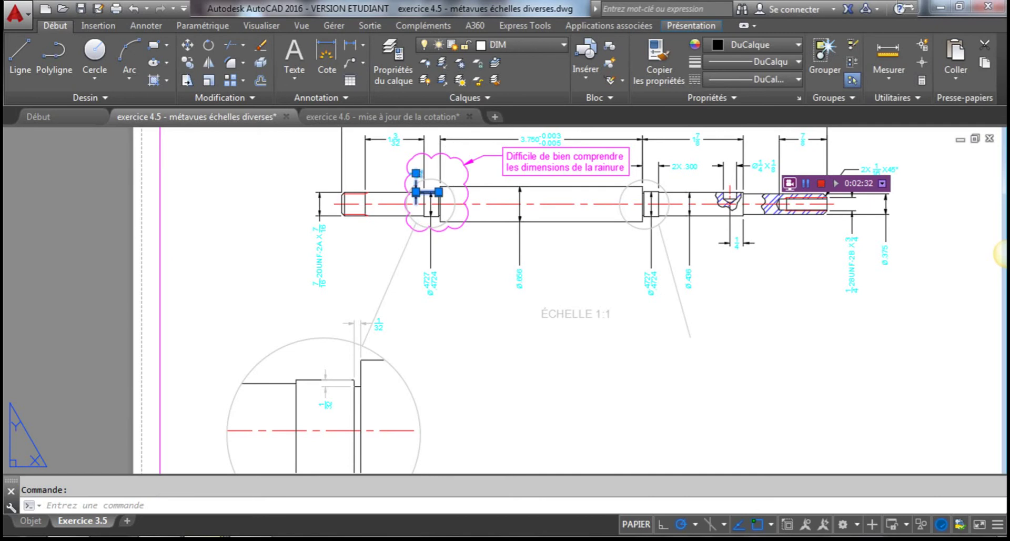
key("Delete")
Enter model space in the main shaft viewport and pan the view inside it
middle_click_drag(471, 367, 486, 312)
scroll(485, 307, "down", 2)
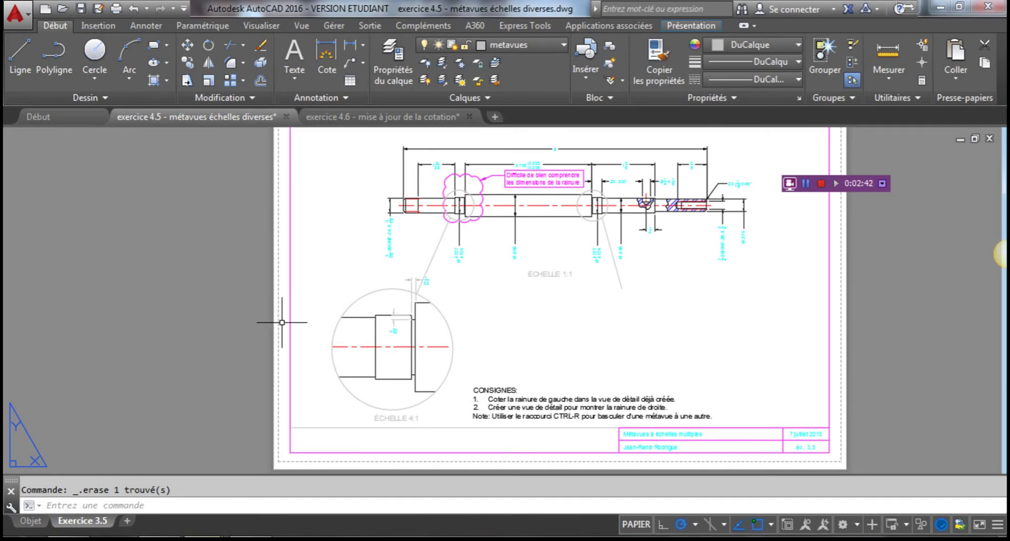
middle_click_drag(299, 270, 272, 305)
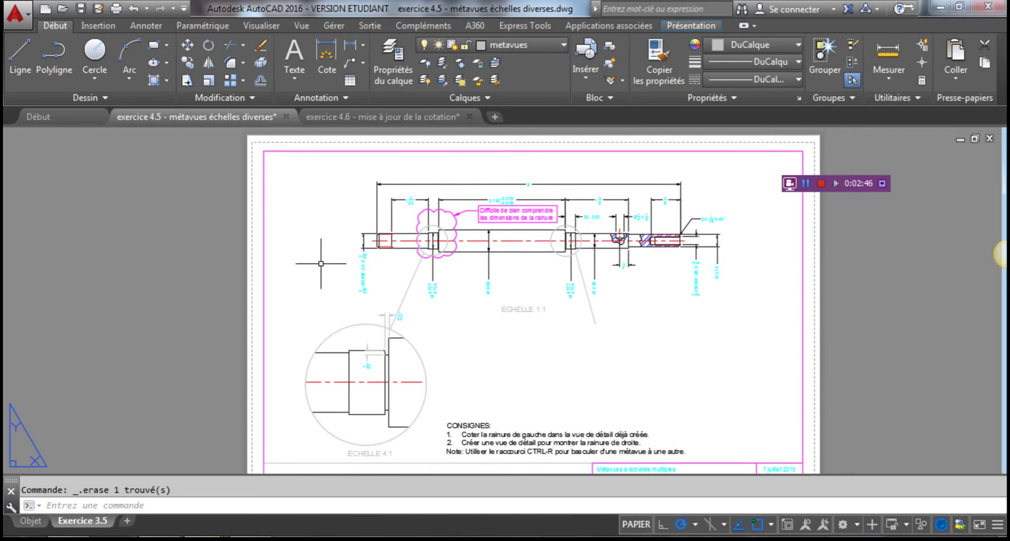
double_click(321, 264)
middle_click_drag(332, 309, 332, 280)
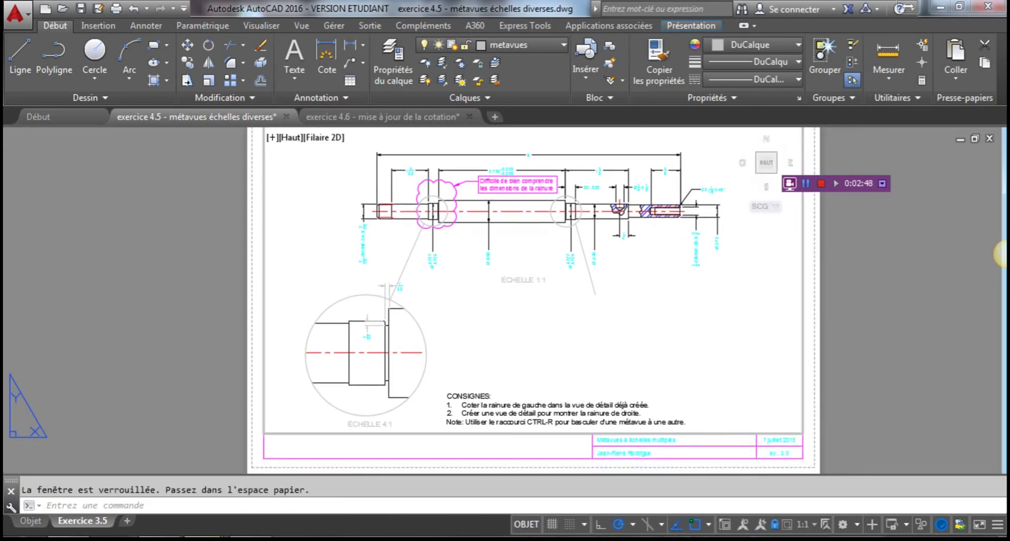
left_click(356, 309)
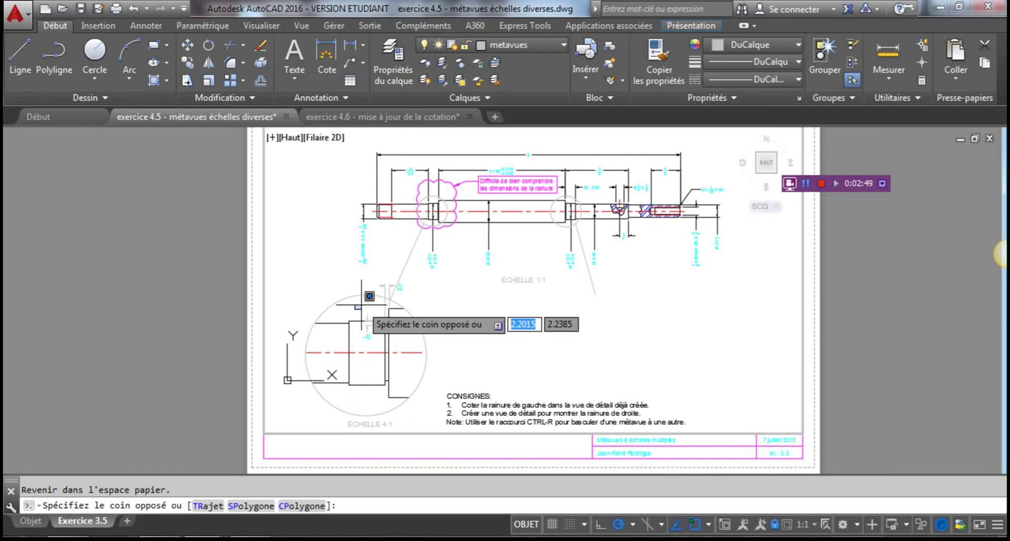
left_click(369, 296)
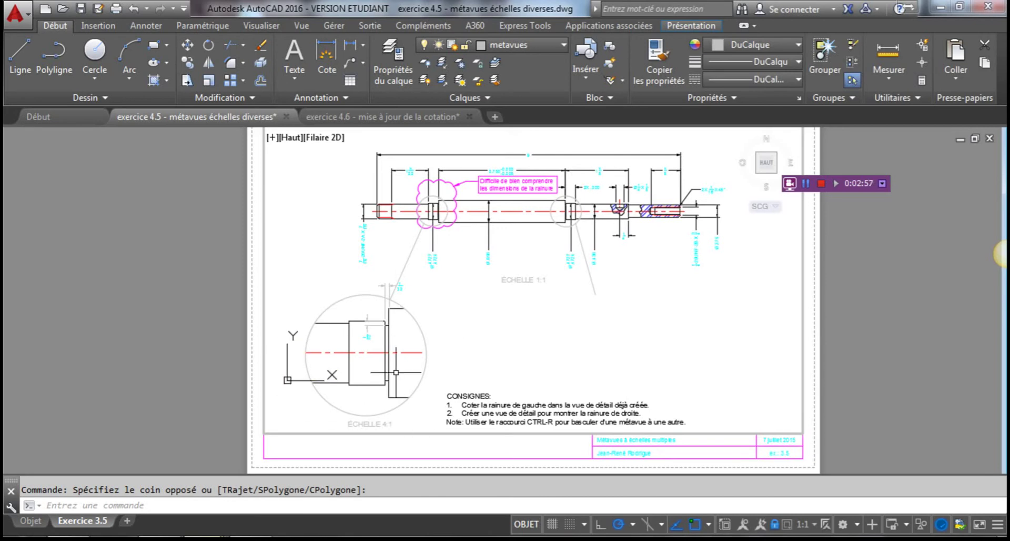
key("ctrl+r")
left_click(372, 311)
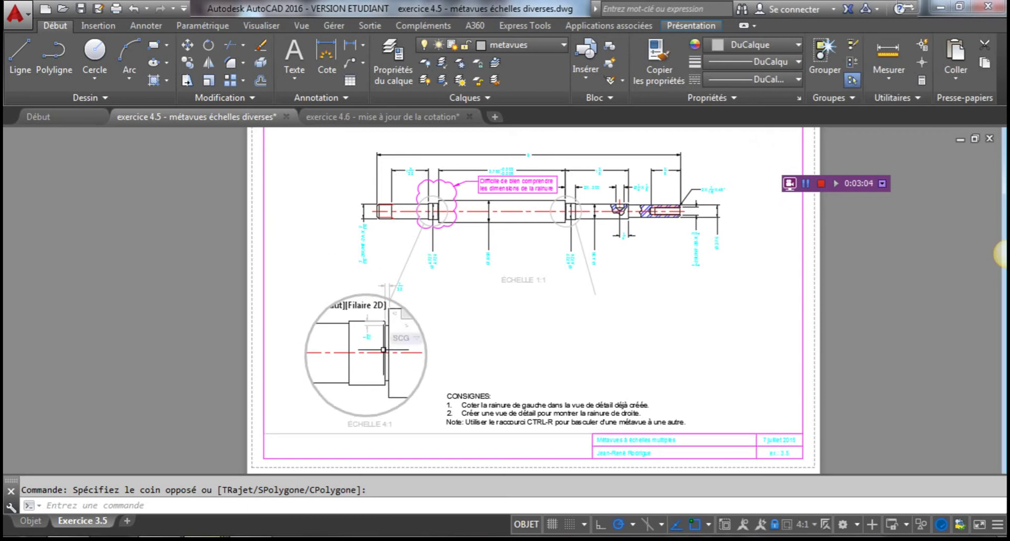
key("ctrl+r")
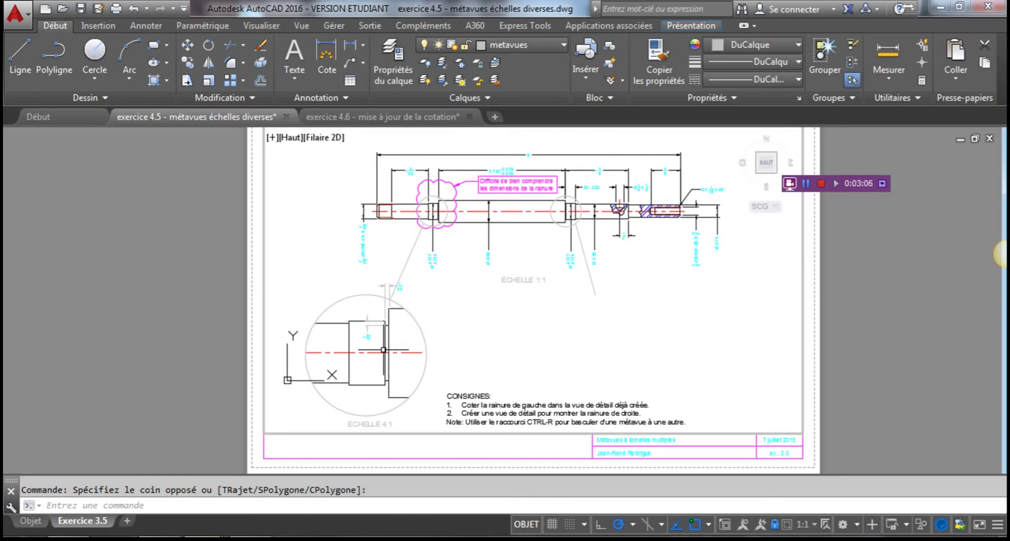
key("ctrl+r")
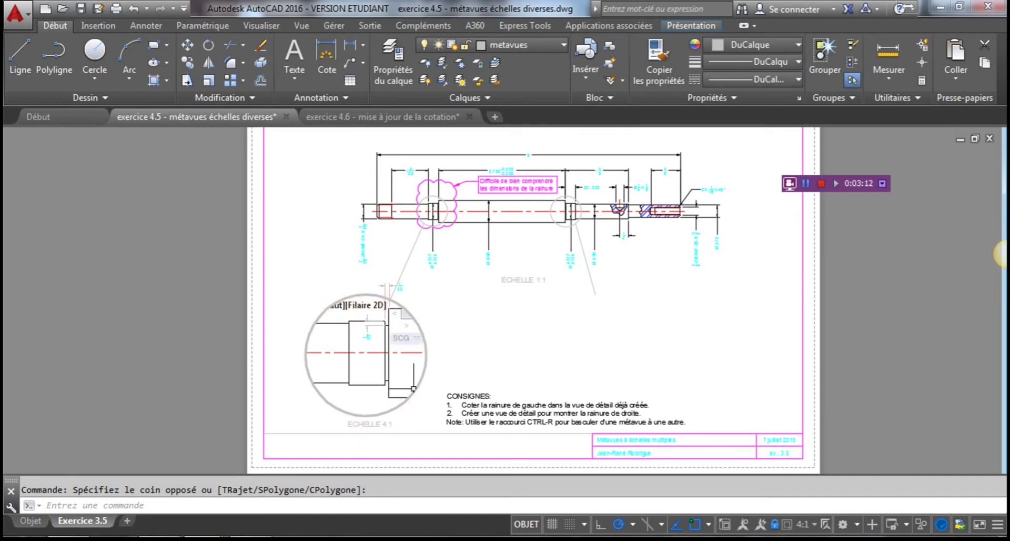
key("ctrl+r")
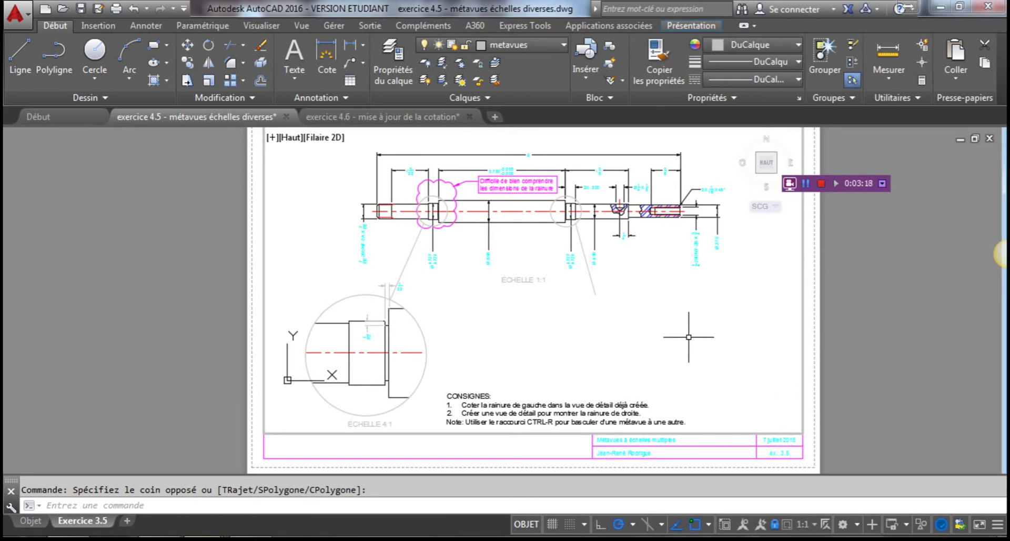
Return to paper space and look through the Présentation > Rectangulaire viewport shape options
double_click(873, 324)
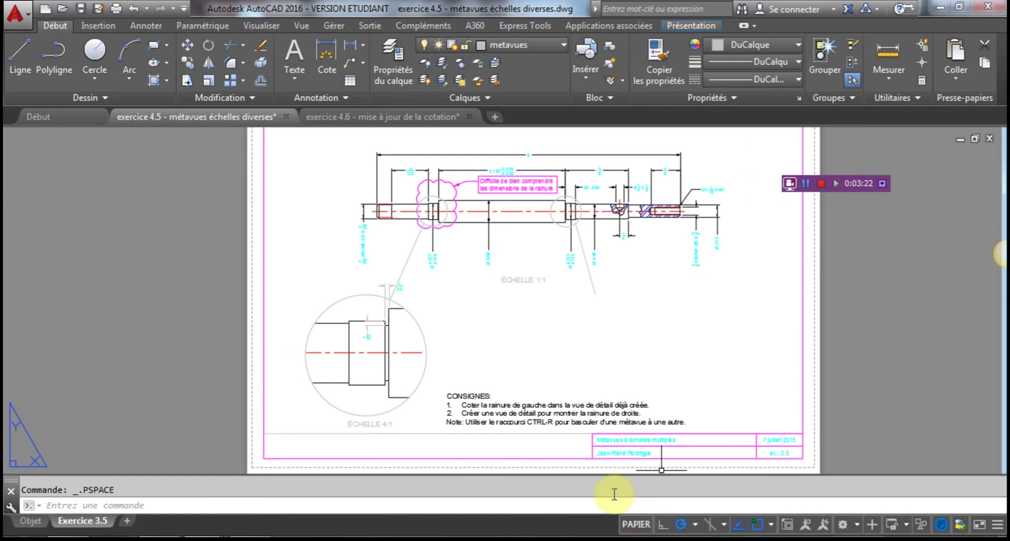
left_click(702, 25)
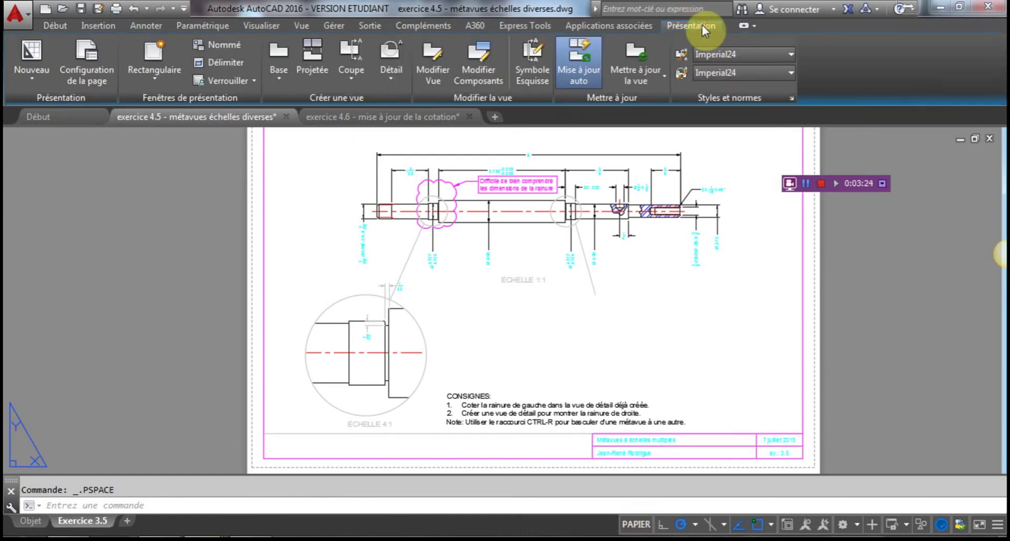
left_click(158, 79)
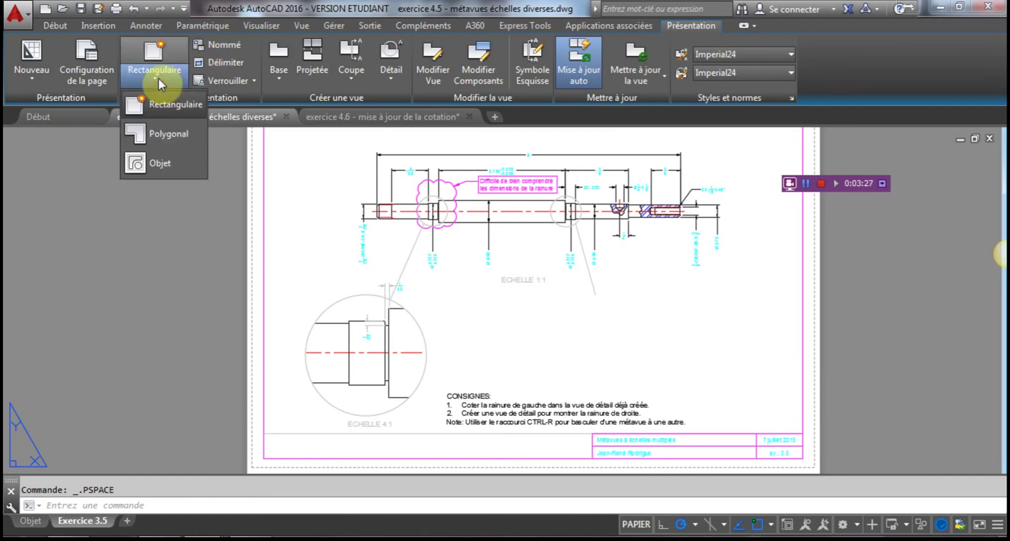
left_click(159, 77)
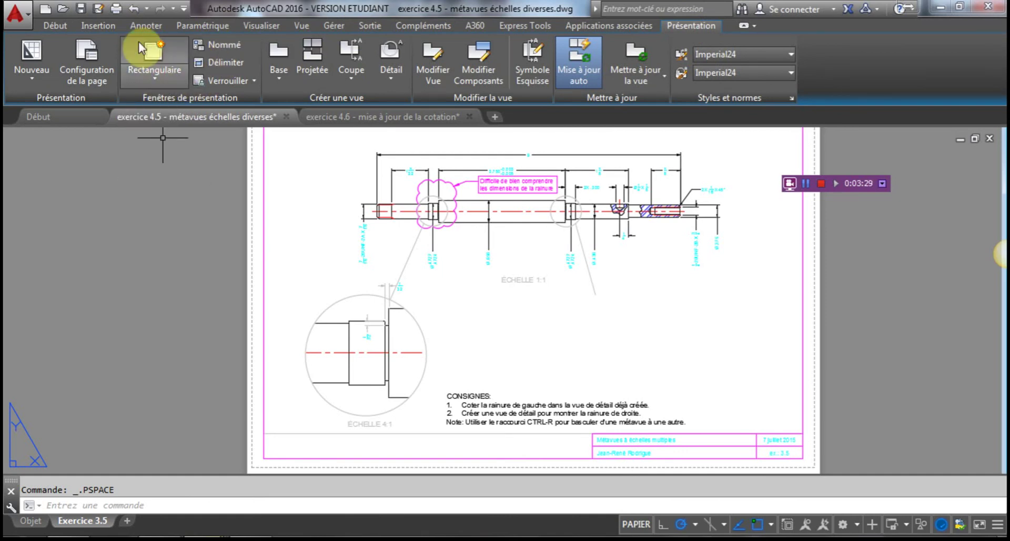
left_click(166, 79)
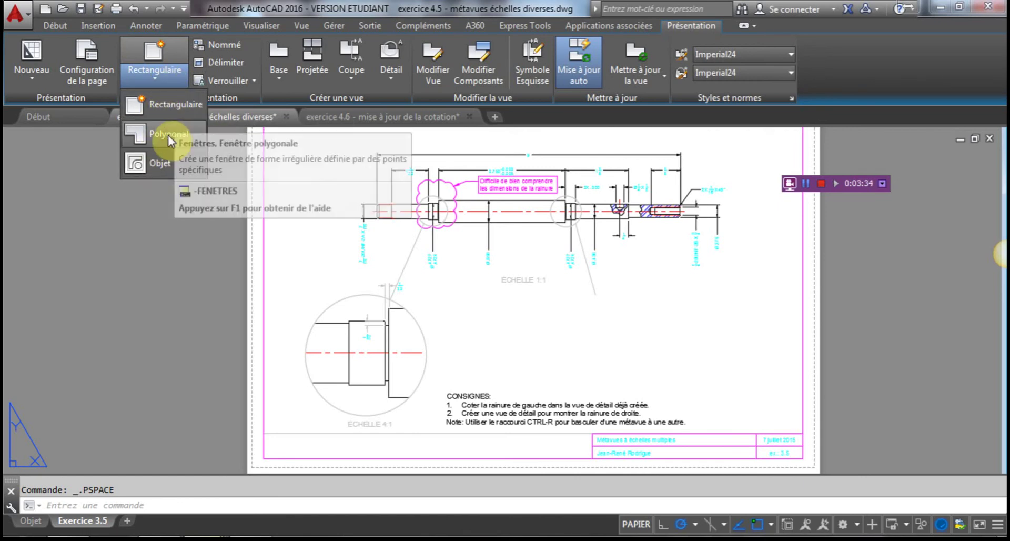
left_click(167, 76)
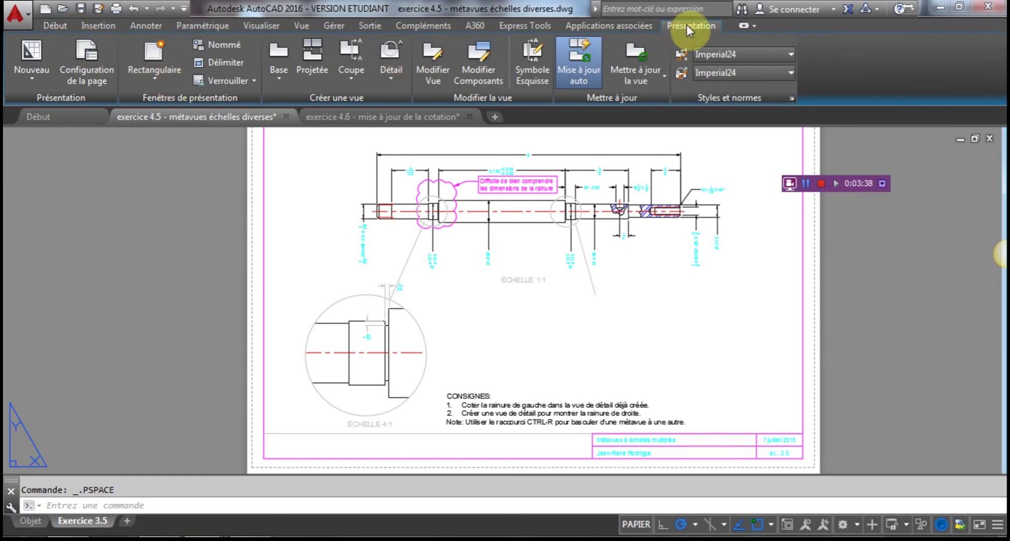
left_click(50, 26)
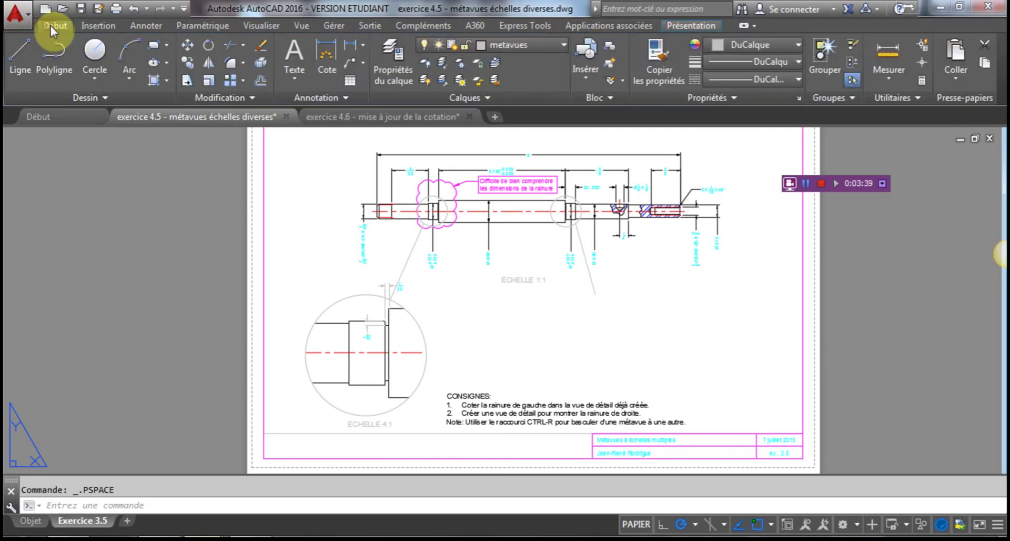
Draw a 2-point circle beside the 4:1 detail, below the right groove
left_click(93, 80)
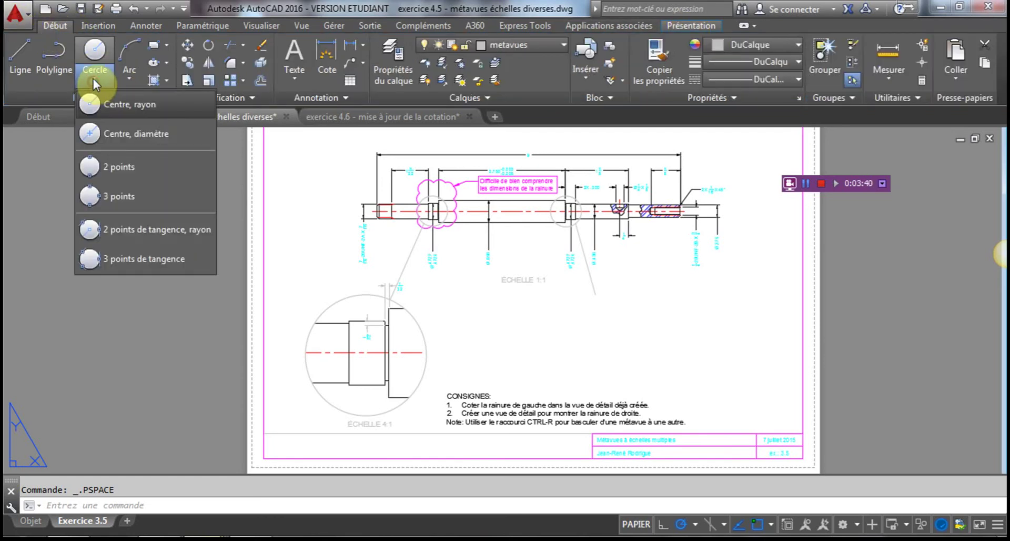
left_click(134, 171)
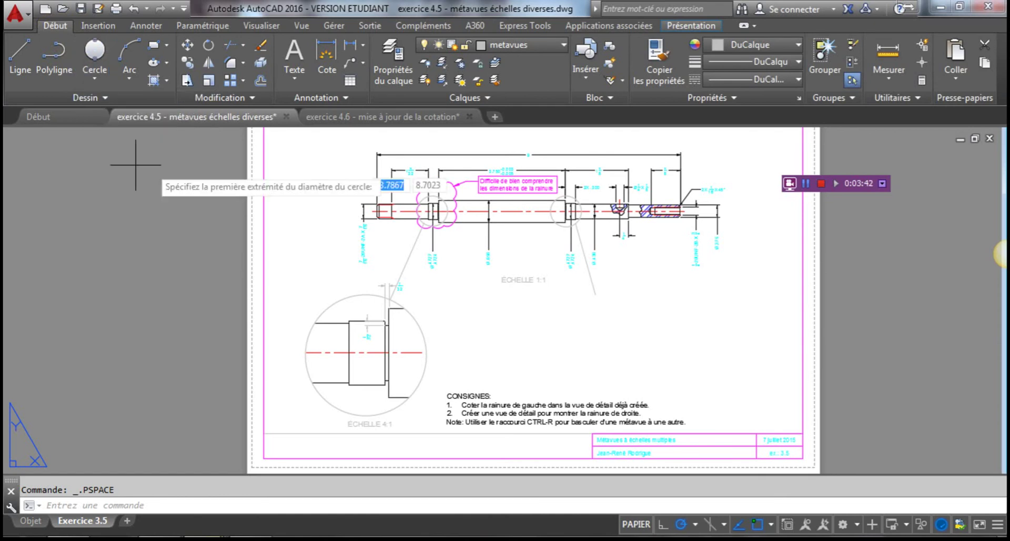
left_click(595, 294)
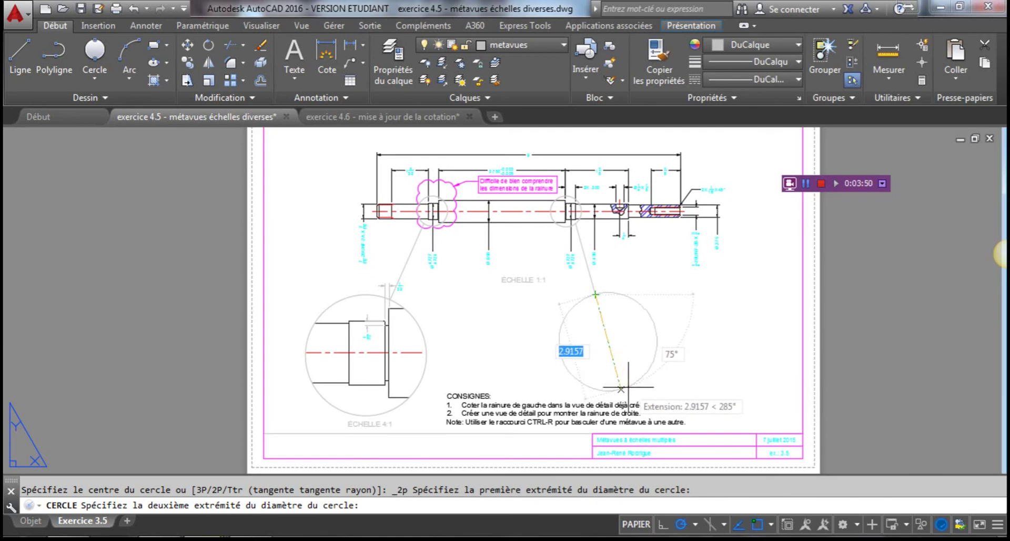
left_click(629, 394)
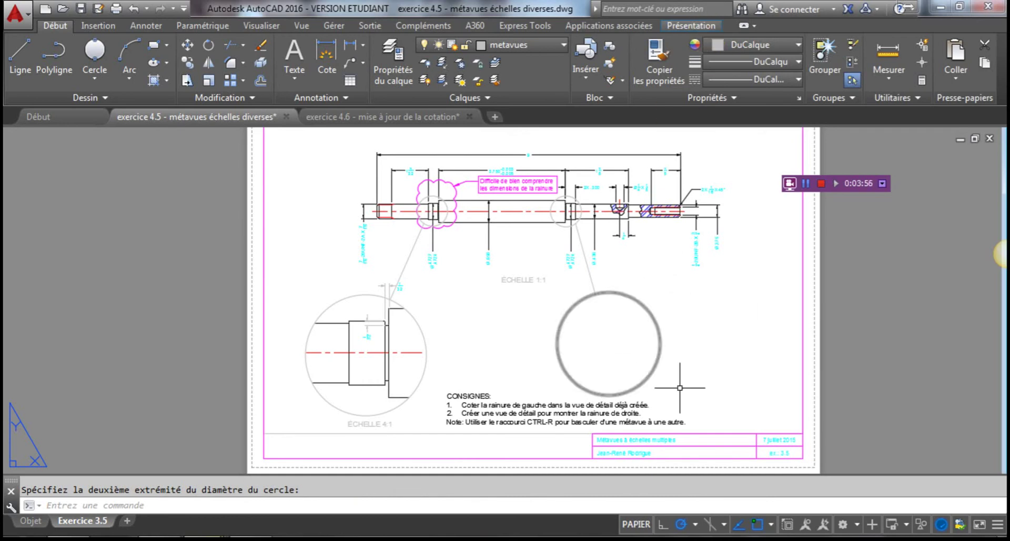
left_click(691, 26)
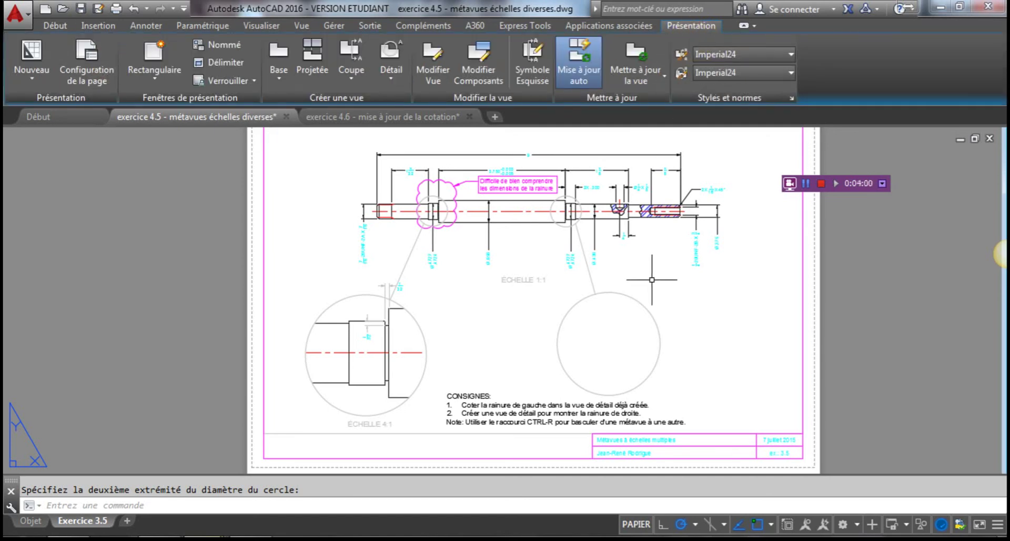
Convert the new circle into a viewport with Fenêtres > Objet, then activate it for editing
left_click(629, 298)
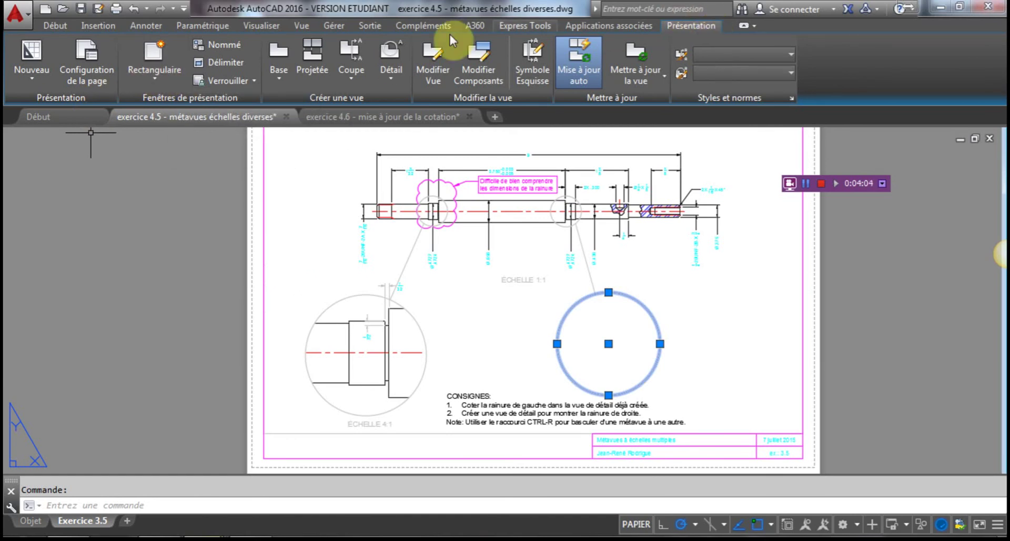
left_click(157, 77)
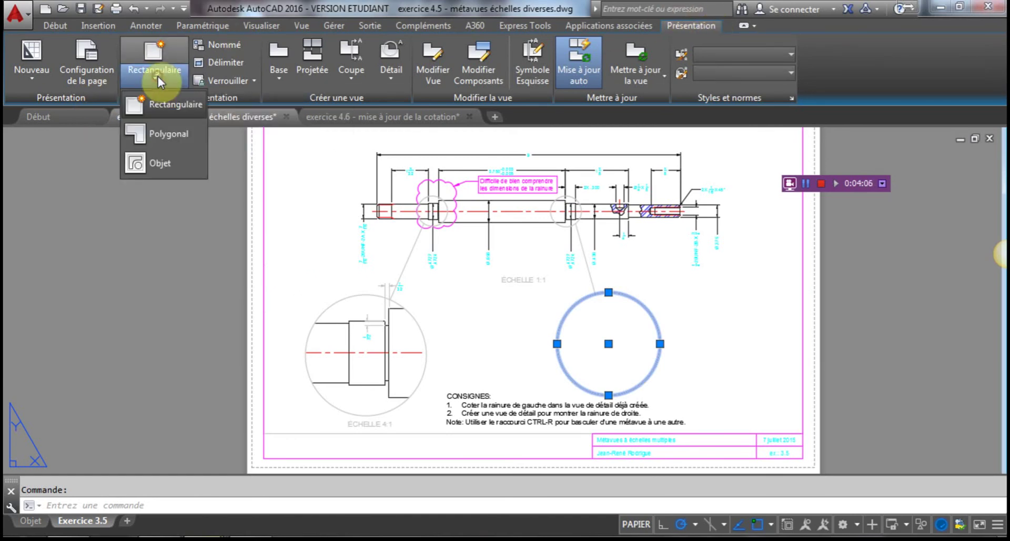
left_click(170, 161)
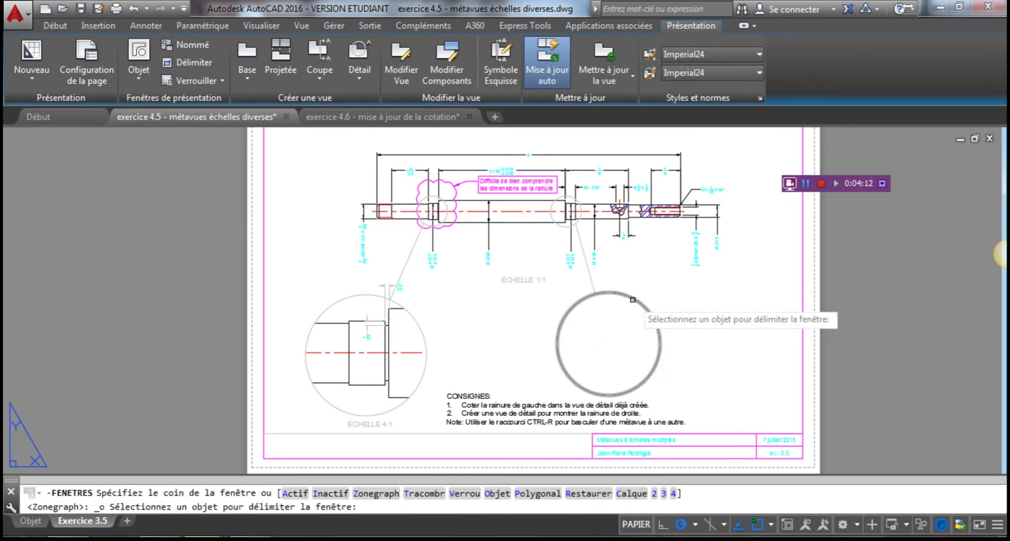
left_click(633, 299)
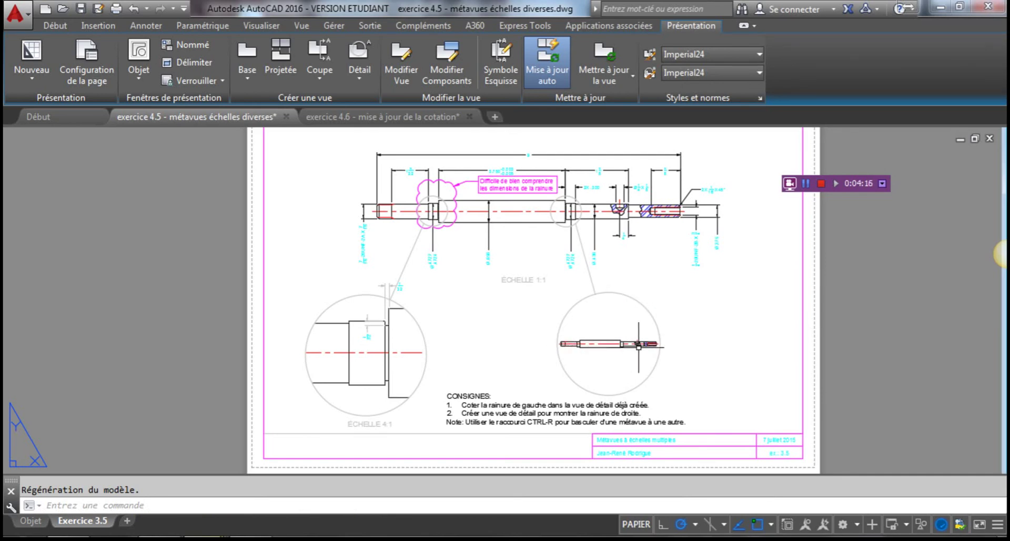
double_click(625, 318)
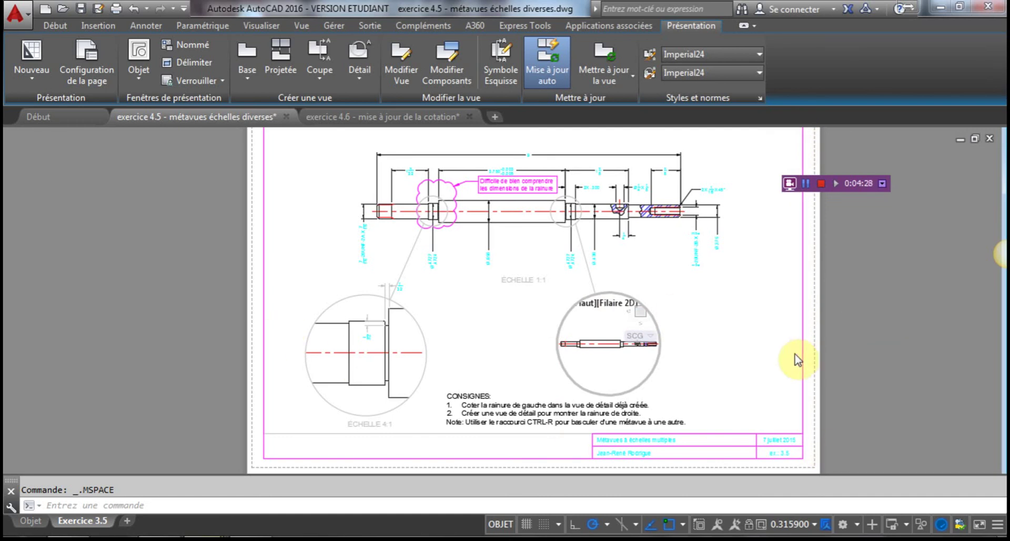
Zoom and pan inside the circular viewport to centre the right groove
key("ctrl+r")
key("ctrl+r")
key("ctrl+r")
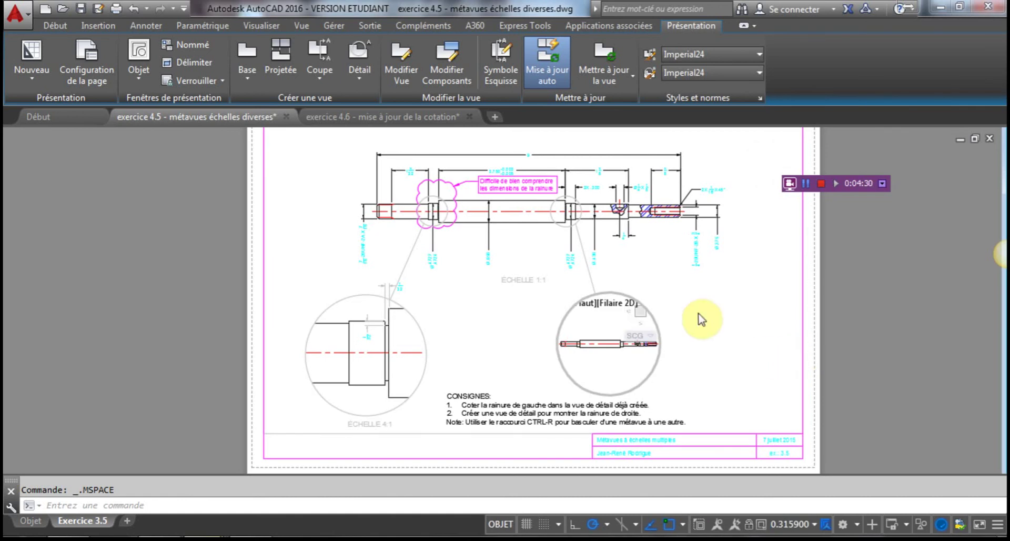
scroll(636, 326, "up", 2)
scroll(611, 360, "up", 3)
scroll(611, 360, "up", 2)
scroll(611, 360, "down", 2)
mouse_move(611, 360)
middle_mouse_down()
mouse_move(601, 354)
mouse_move(609, 346)
middle_mouse_up()
scroll(612, 345, "up", 4)
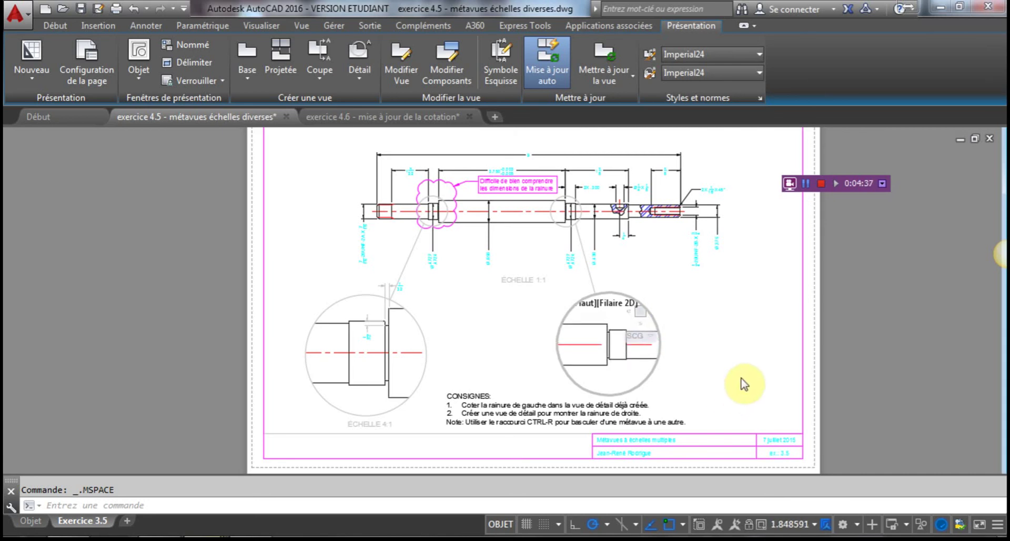
scroll(620, 355, "up", 2)
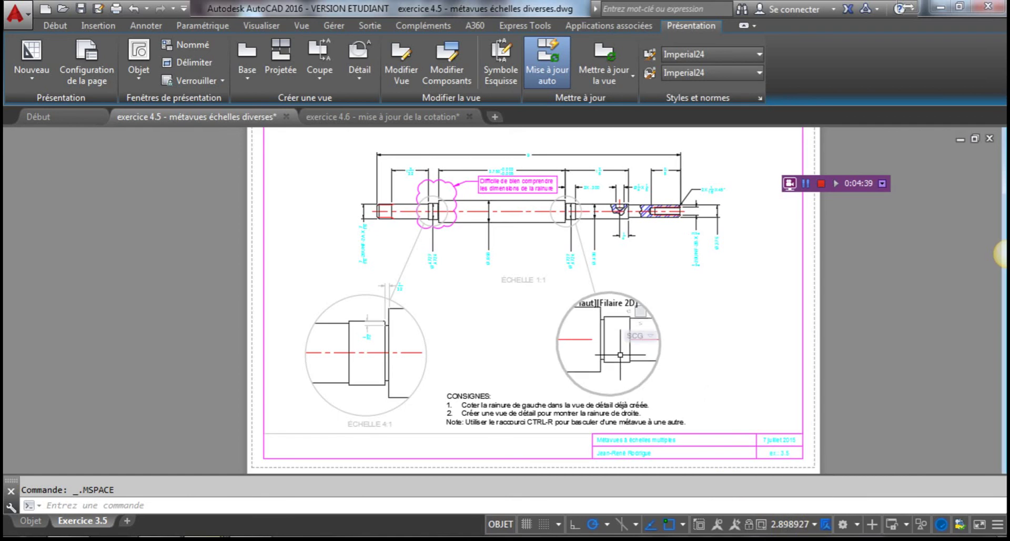
middle_click_drag(622, 353, 614, 362)
scroll(618, 355, "up", 2)
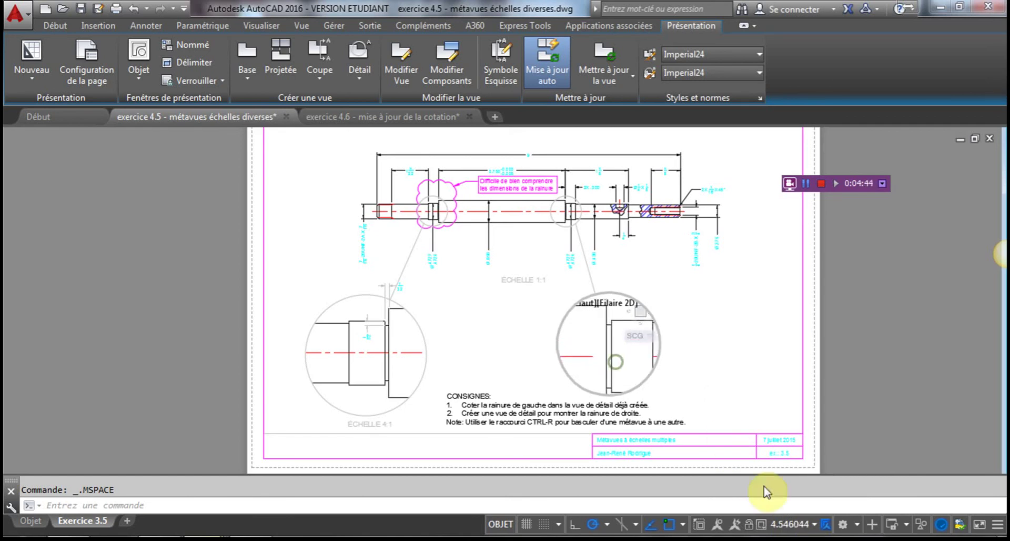
Set the circular viewport to 4:1 scale, recentre the groove, and lock the viewport
left_click(815, 525)
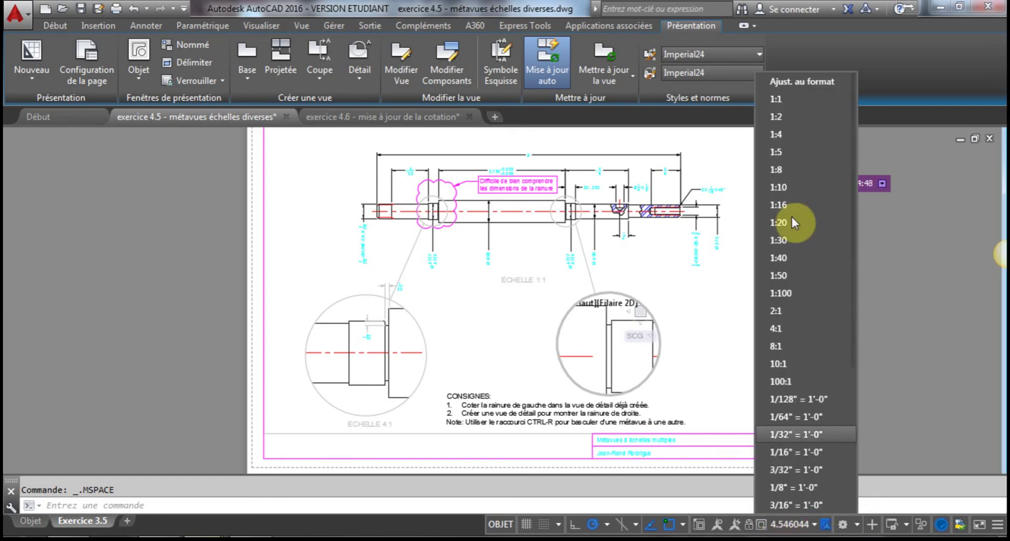
left_click(798, 334)
middle_click_drag(611, 362, 612, 361)
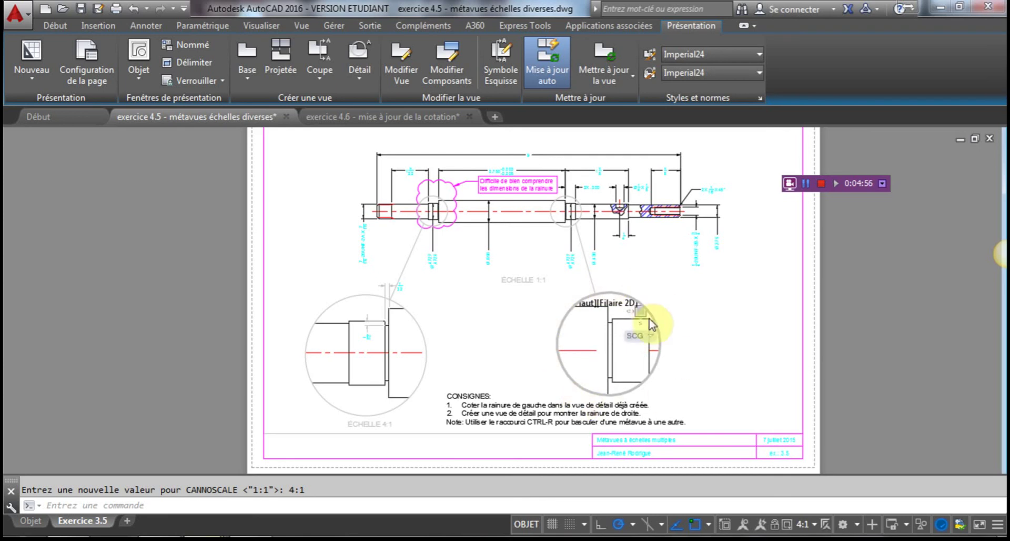
left_click(774, 524)
mouse_move(619, 336)
middle_mouse_down()
mouse_move(682, 328)
mouse_move(595, 319)
middle_mouse_up()
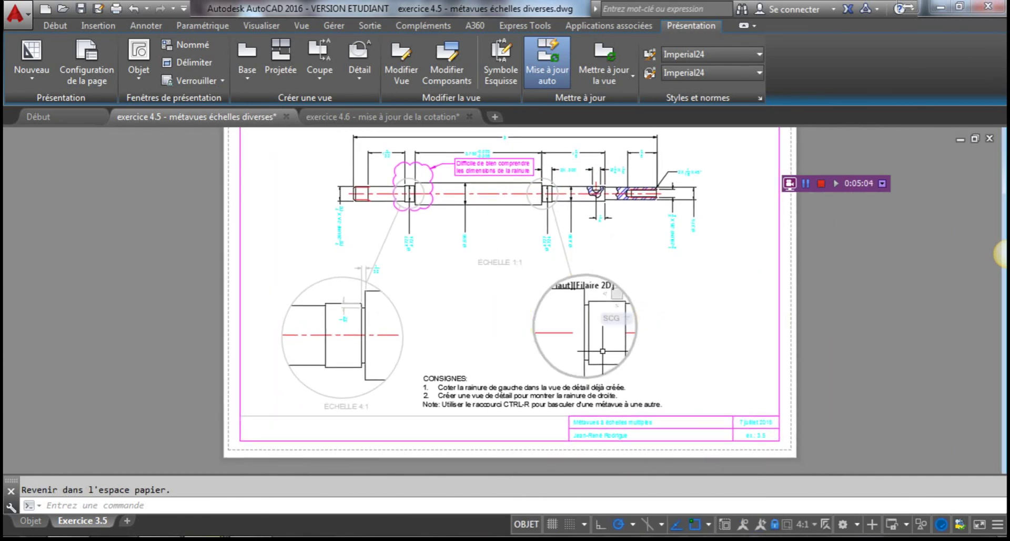
Leave the viewport for paper space and make DIM the current layer
double_click(848, 312)
scroll(591, 307, "up", 1)
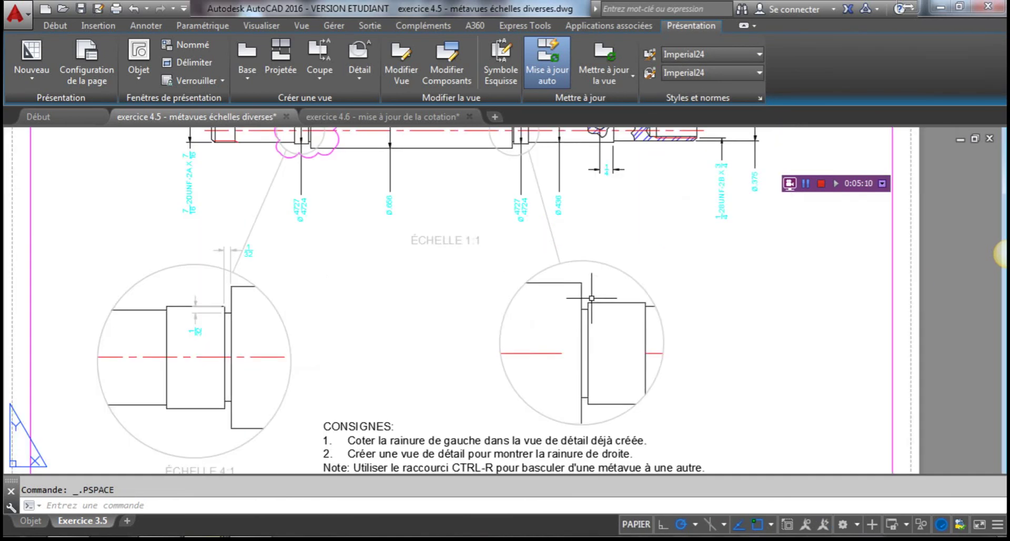
left_click(59, 24)
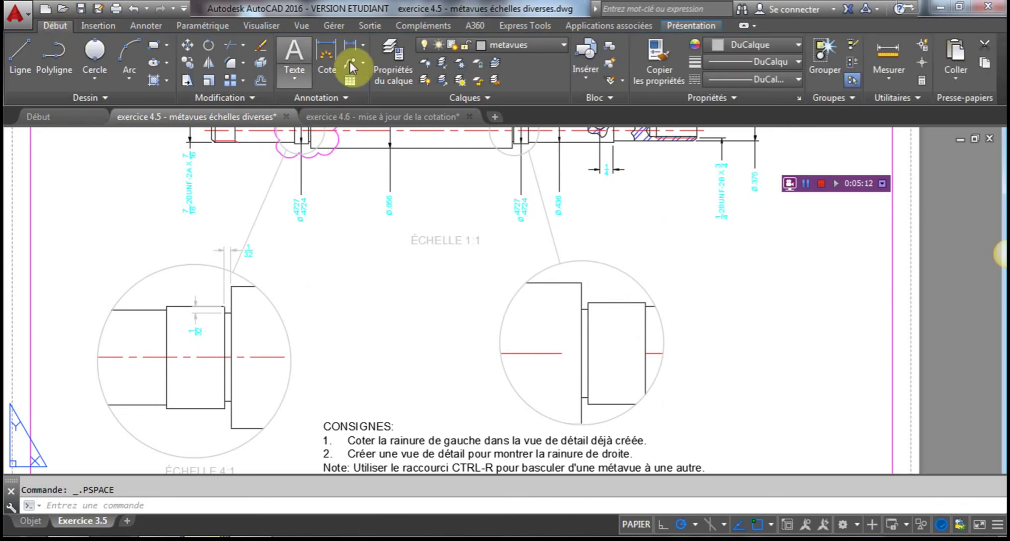
left_click(552, 45)
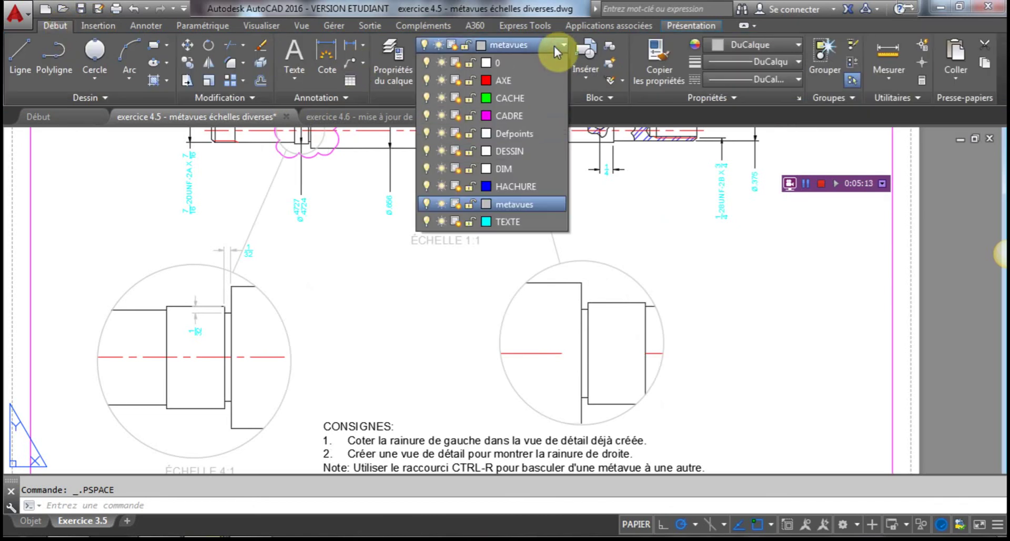
left_click(525, 169)
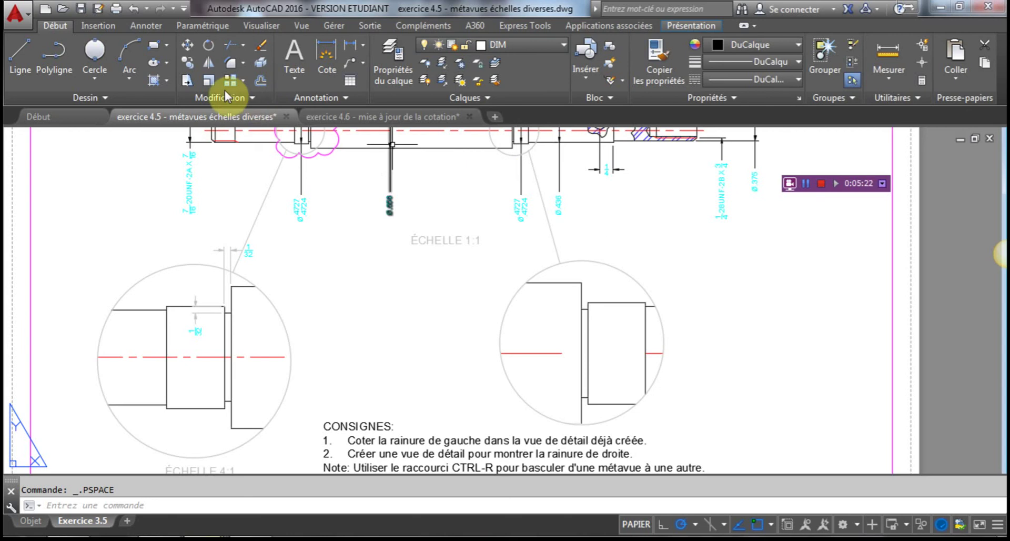
Dimension the right groove's 1/32 width above it in the 4:1 detail
left_click(349, 47)
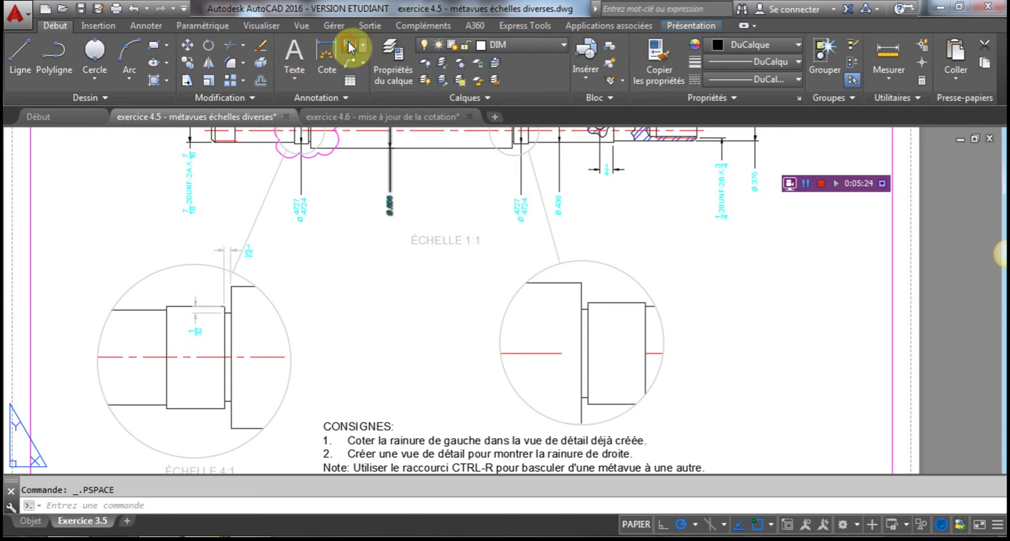
left_click(582, 283)
left_click(581, 303)
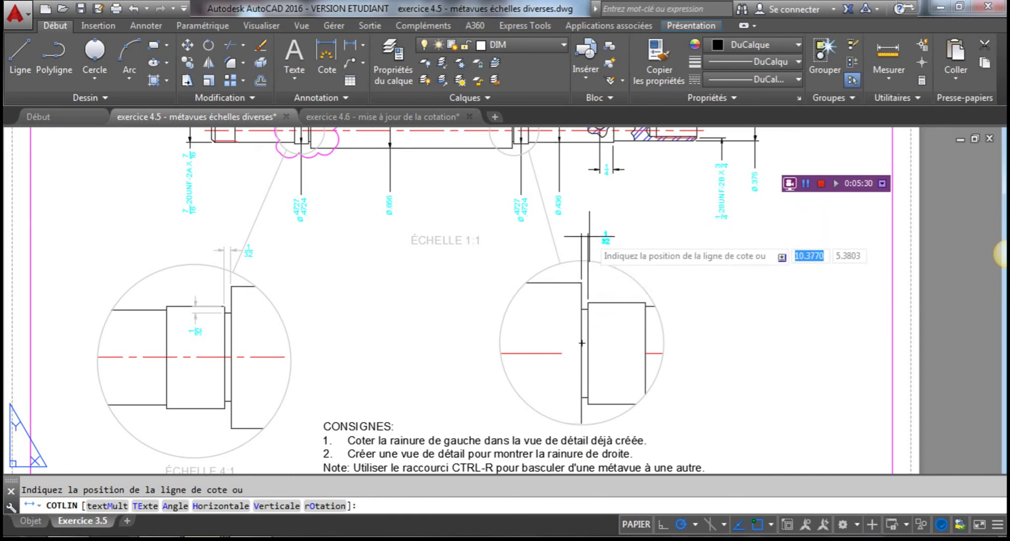
left_click(589, 237)
Add the vertical 1/32 depth dimension to the right, then zoom out to the whole sheet
left_click(327, 58)
scroll(579, 302, "up", 2)
scroll(587, 311, "up", 2)
left_click(598, 306)
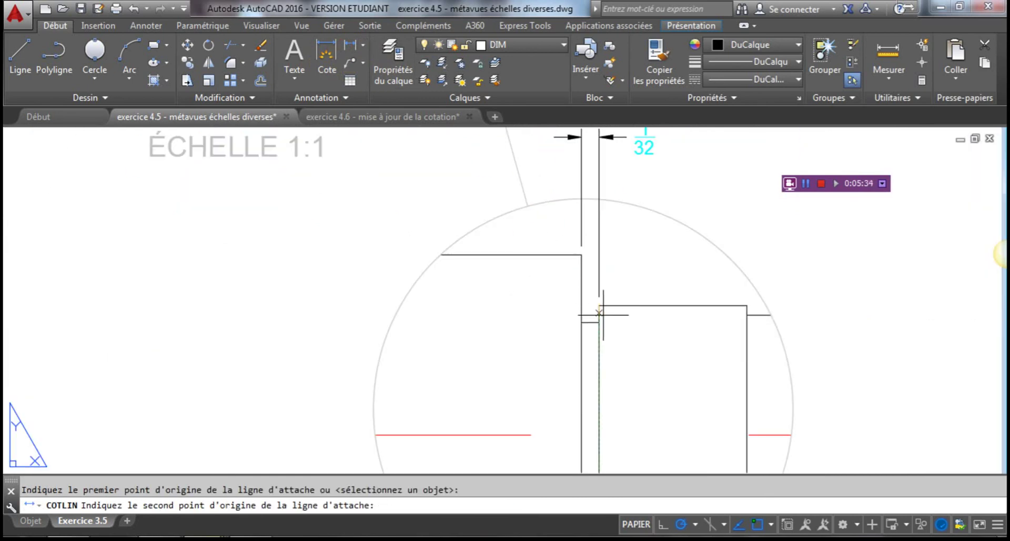
left_click(600, 322)
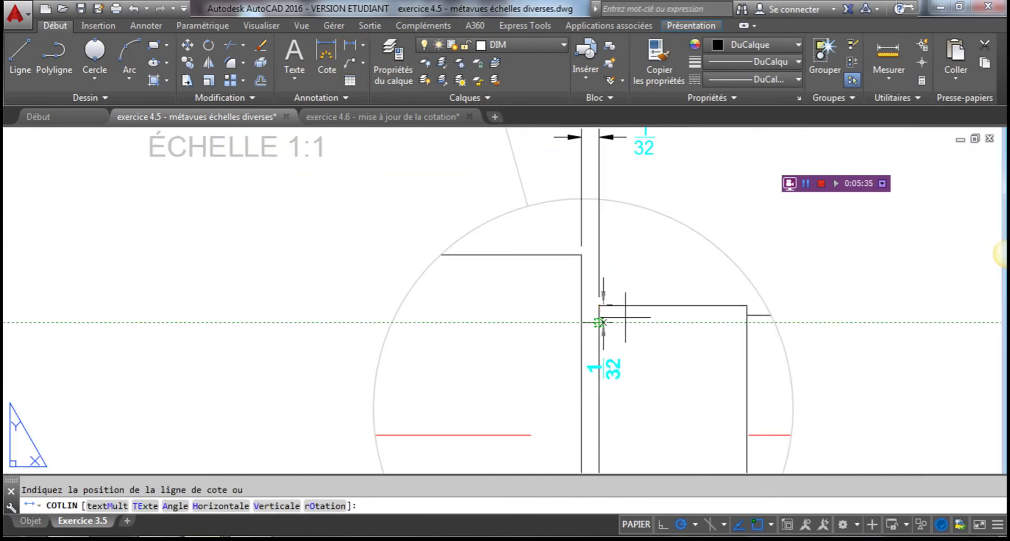
left_click(846, 284)
scroll(766, 286, "up", 4)
scroll(766, 287, "down", 3)
scroll(767, 286, "down", 3)
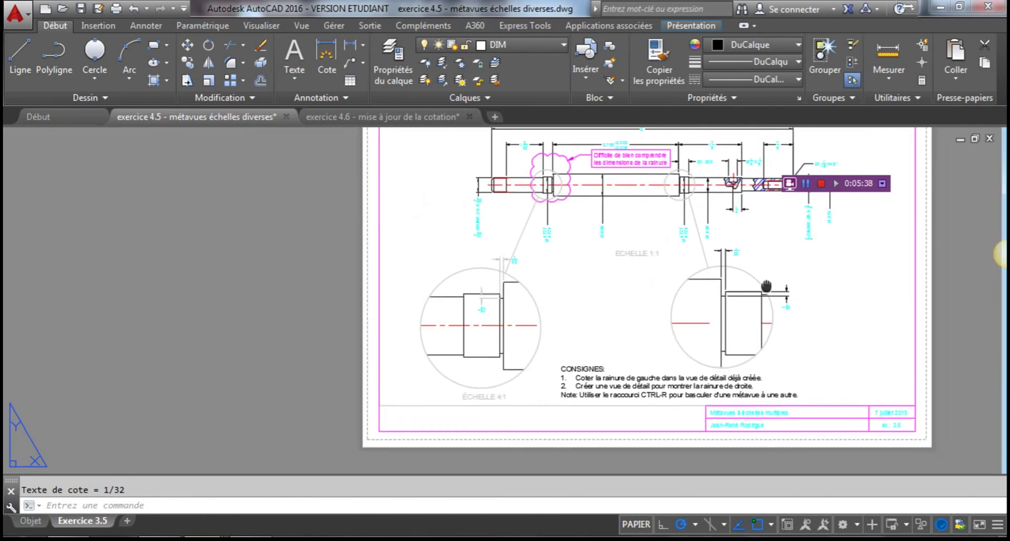
scroll(712, 286, "up", 1)
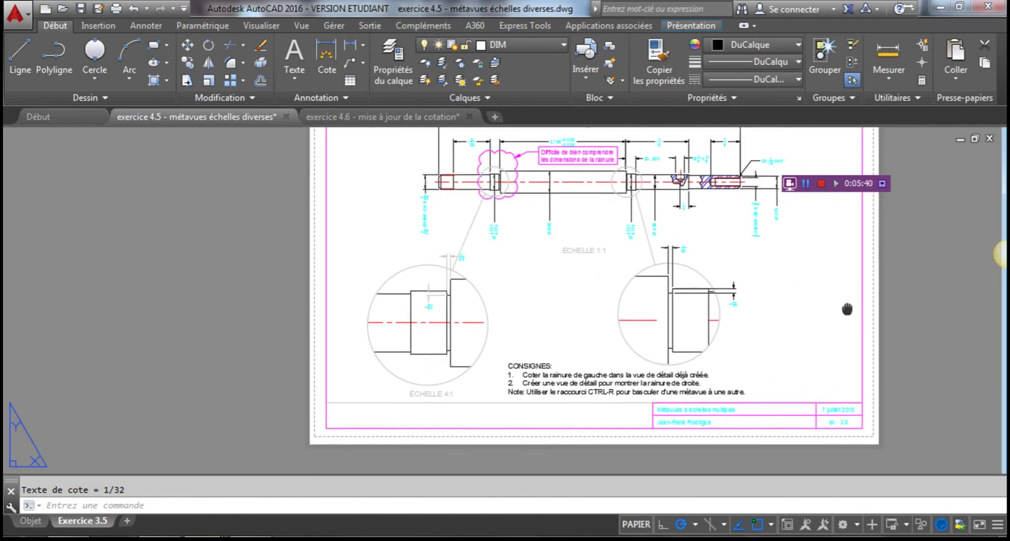
middle_click(848, 309)
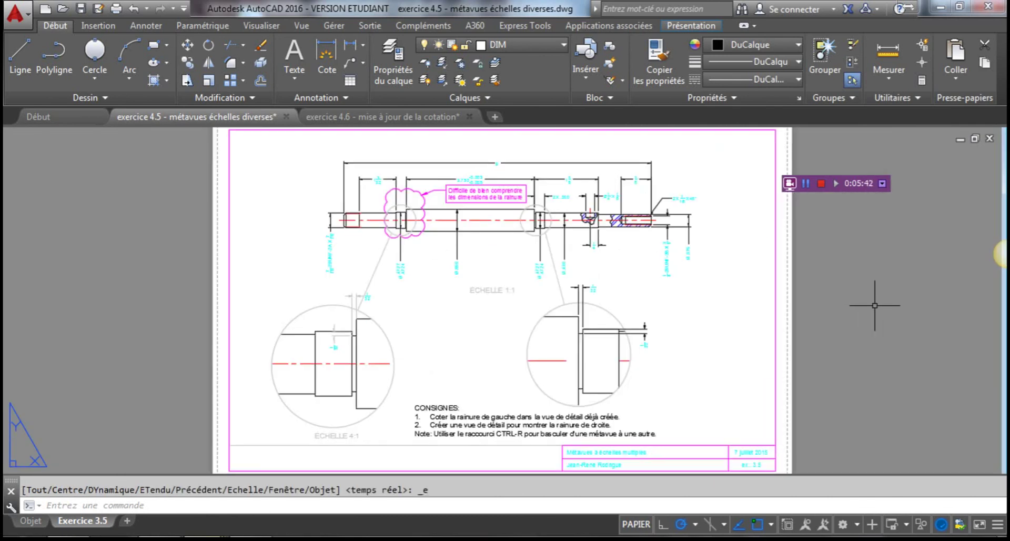